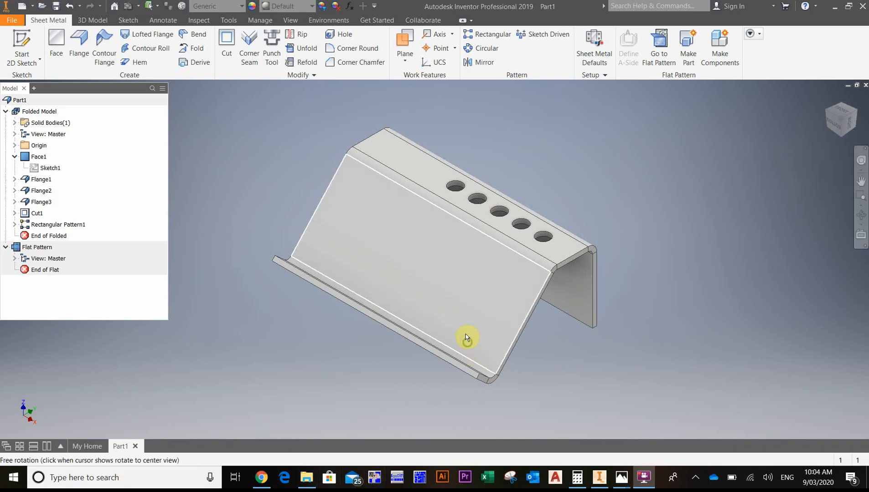
Examine the finished sheet metal phone holder model and the reference photos of its cardboard mock-up.
{"action": "middle_click_drag", "start_coordinate": [465, 340], "coordinate": [68, 368], "text": "shift"}
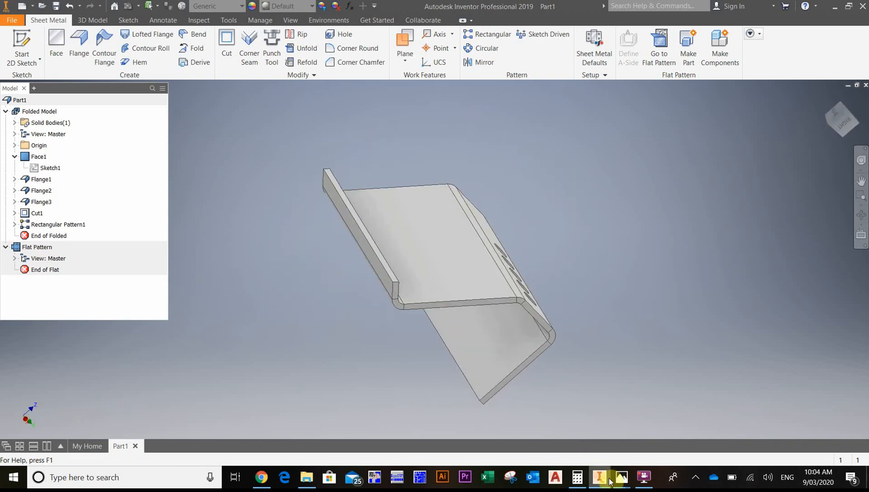
{"action": "mouse_move", "coordinate": [621, 477]}
{"action": "left_click", "coordinate": [592, 429]}
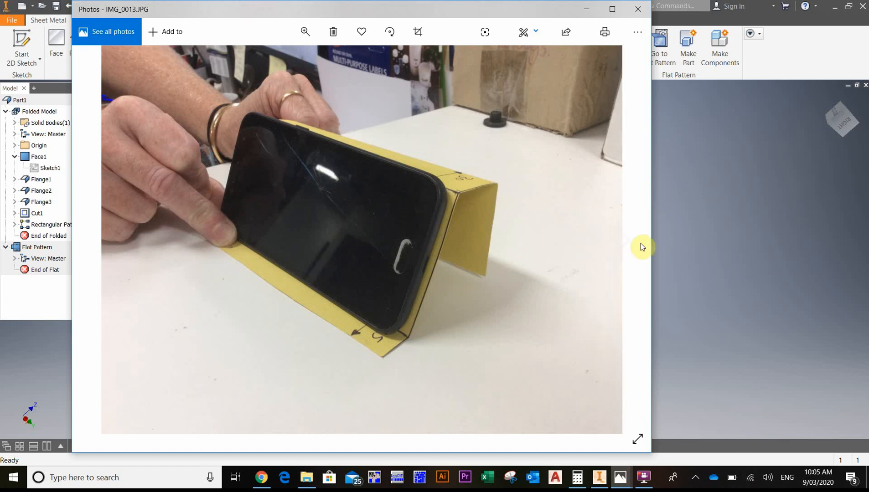
{"action": "left_click", "coordinate": [626, 239]}
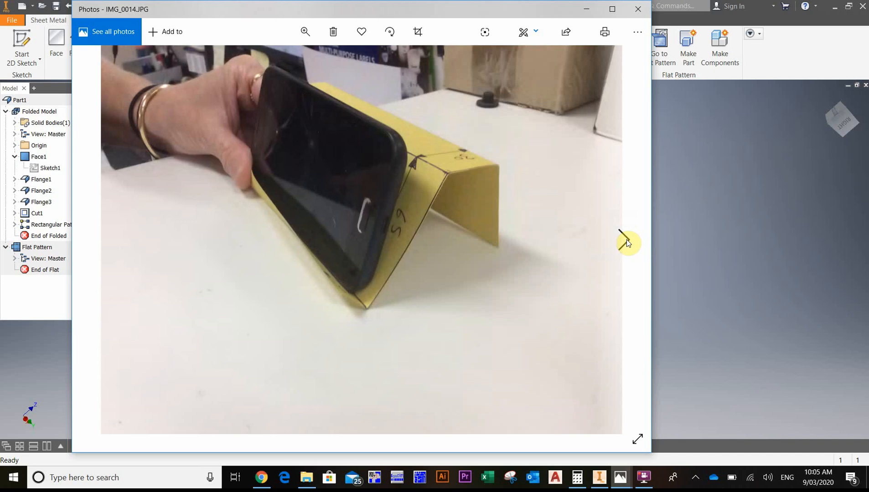
{"action": "left_click", "coordinate": [626, 240]}
{"action": "left_click", "coordinate": [626, 240]}
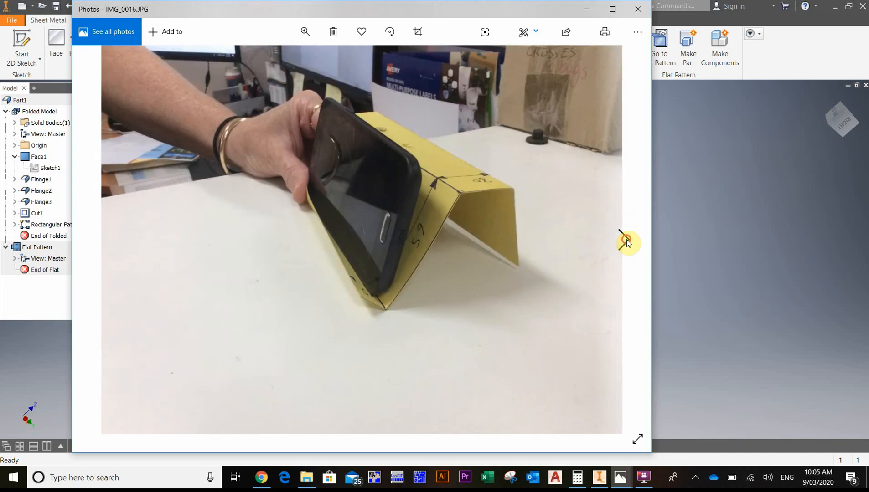
{"action": "left_click", "coordinate": [626, 240]}
{"action": "left_click", "coordinate": [638, 9]}
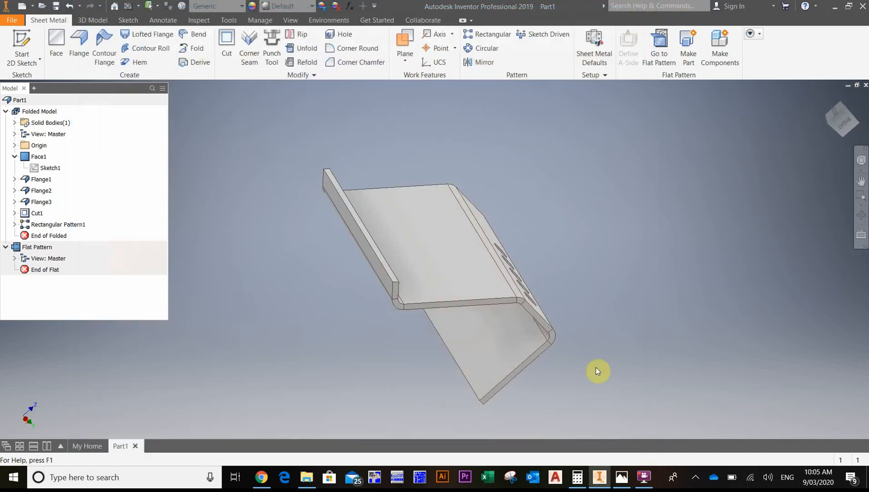
Open the dimensioned template photo IMG_0018.JPG from the Desk tidy folder on the desktop and move it aside.
{"action": "left_click", "coordinate": [867, 478]}
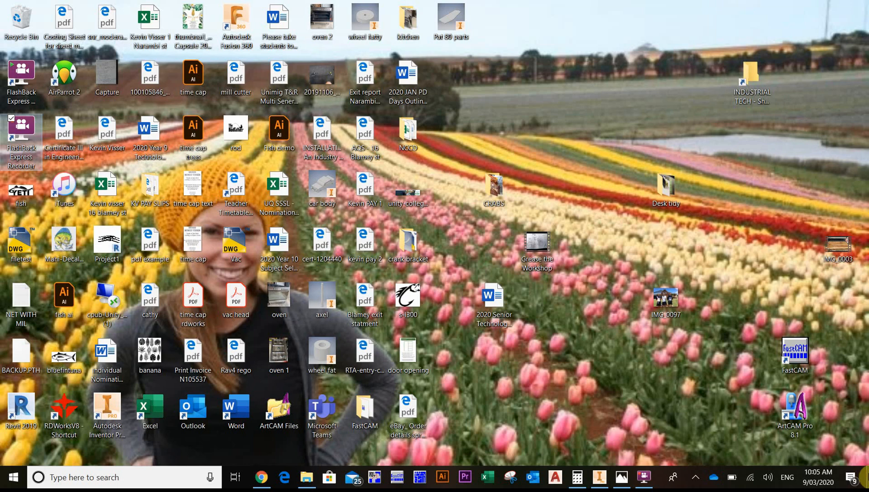
{"action": "double_click", "coordinate": [666, 186]}
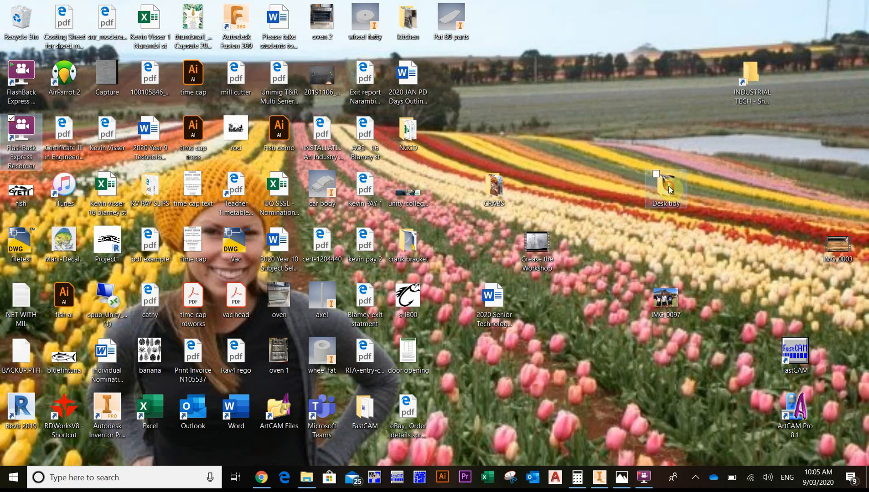
{"action": "double_click", "coordinate": [689, 135]}
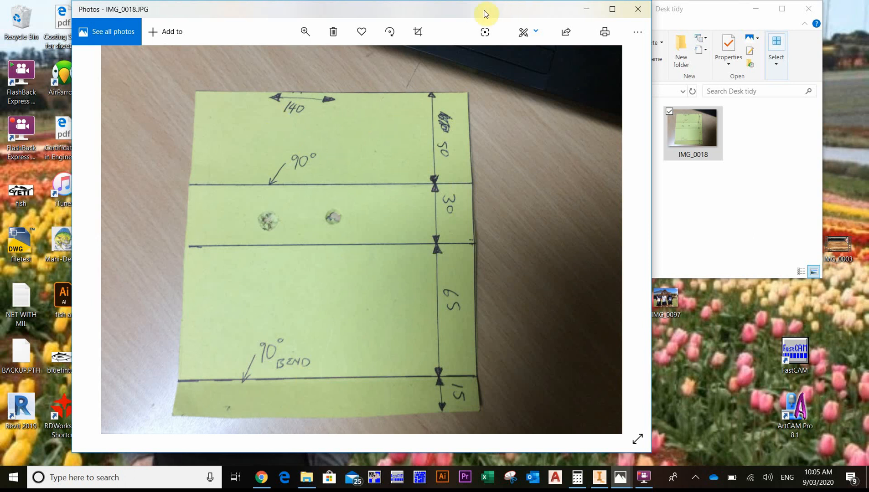
{"action": "left_click_drag", "start_coordinate": [475, 12], "coordinate": [856, 14]}
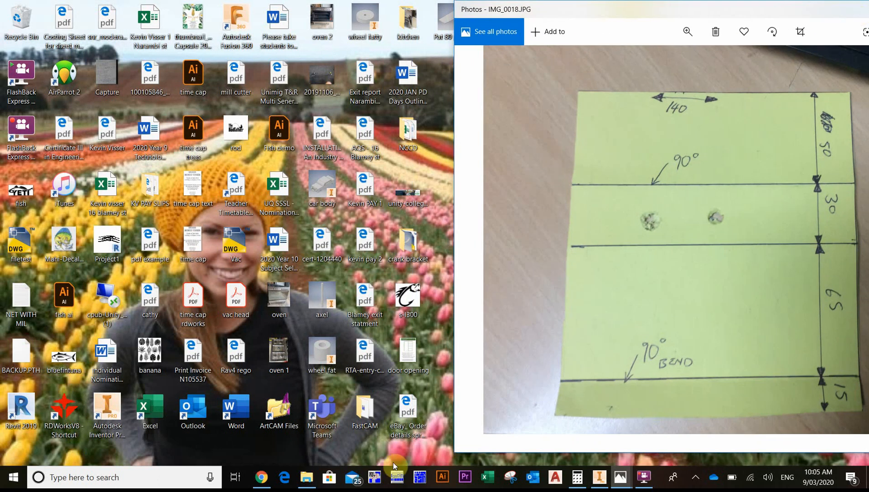
Switch to Inventor and restore its window to a smaller size beside the dimensioned photo.
{"action": "left_click", "coordinate": [598, 477]}
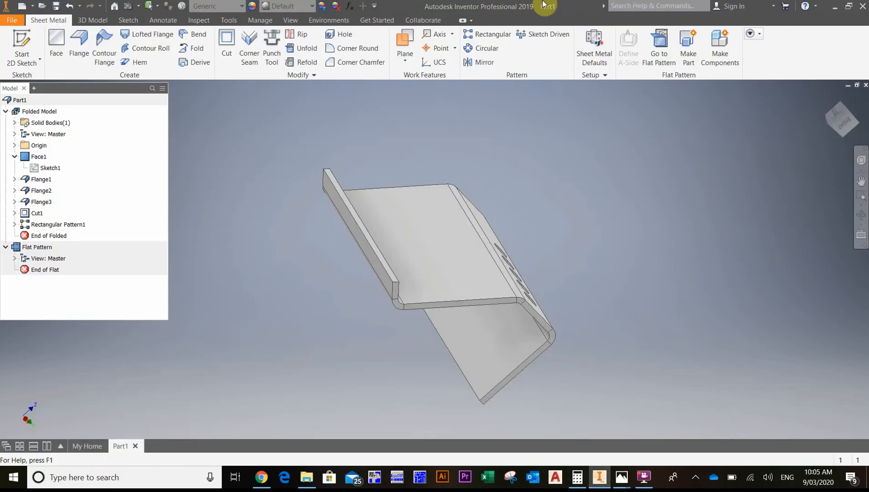
{"action": "left_click", "coordinate": [848, 6]}
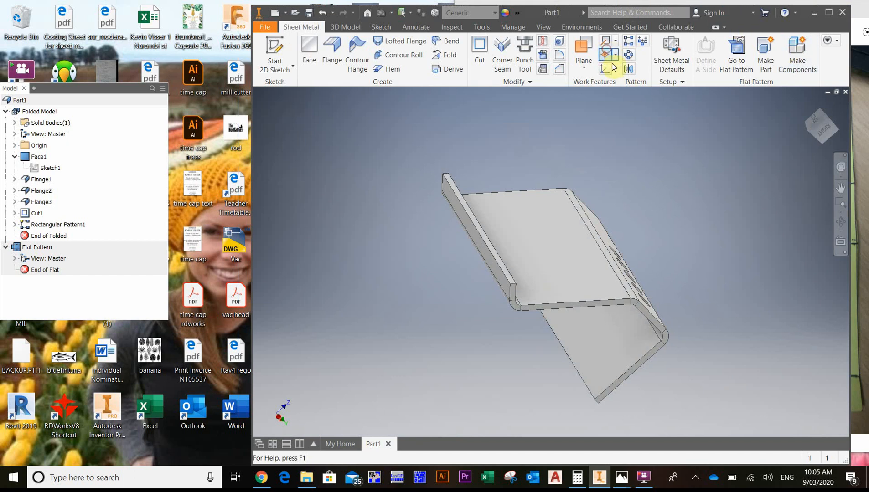
{"action": "mouse_move", "coordinate": [533, 11]}
{"action": "left_mouse_down"}
{"action": "mouse_move", "coordinate": [252, 15]}
{"action": "mouse_move", "coordinate": [238, 24]}
{"action": "left_mouse_up"}
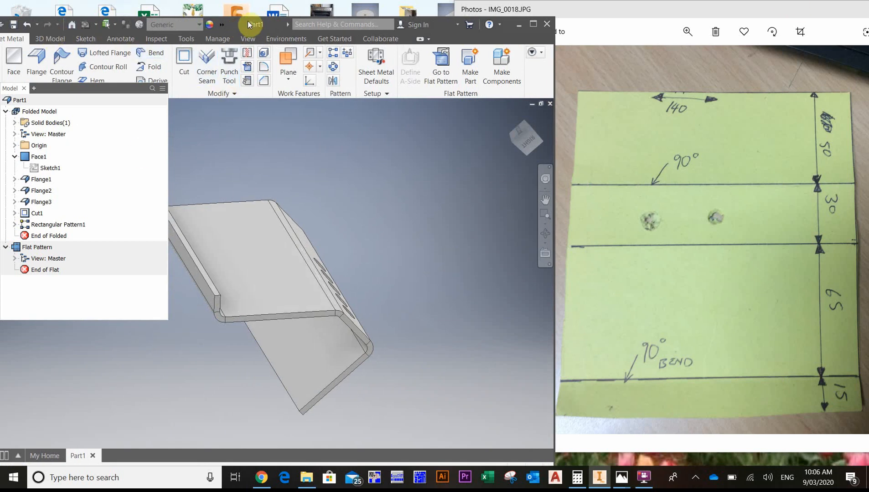
{"action": "left_click_drag", "start_coordinate": [234, 26], "coordinate": [277, 12]}
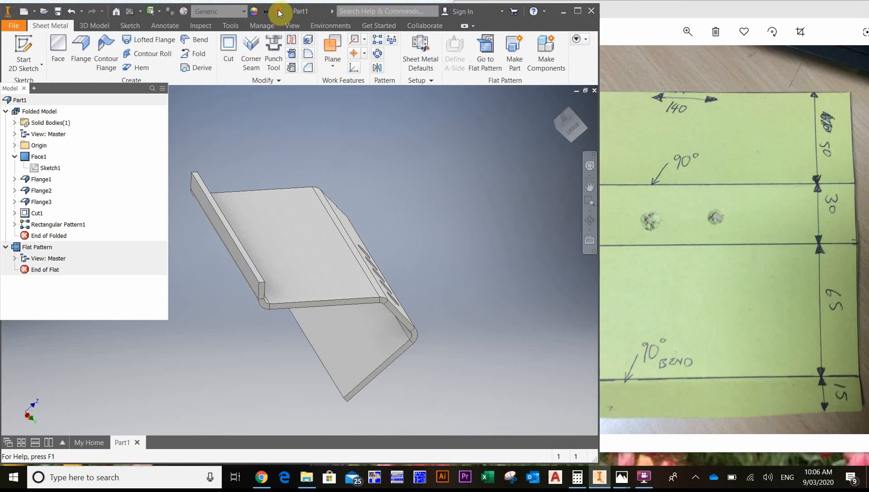
Create a new part from the metric Sheet Metal (mm).ipt template and start a 2D sketch on the XZ plane.
{"action": "left_click", "coordinate": [22, 14]}
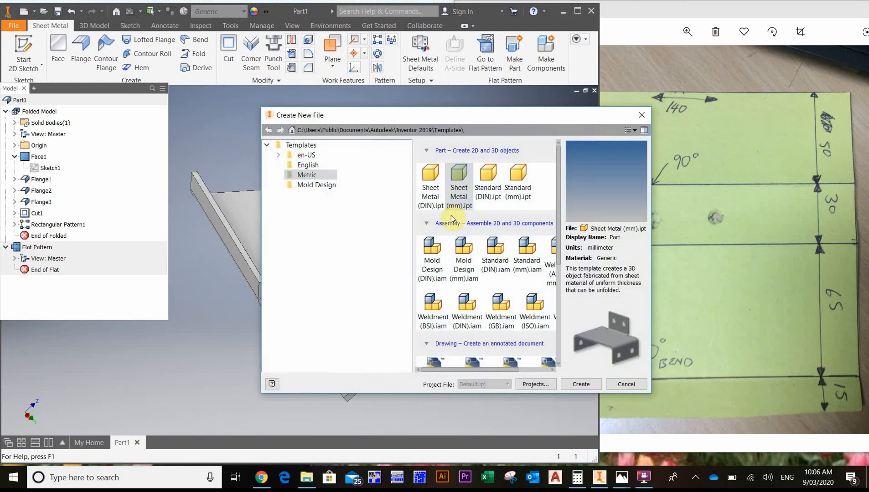
{"action": "double_click", "coordinate": [454, 177]}
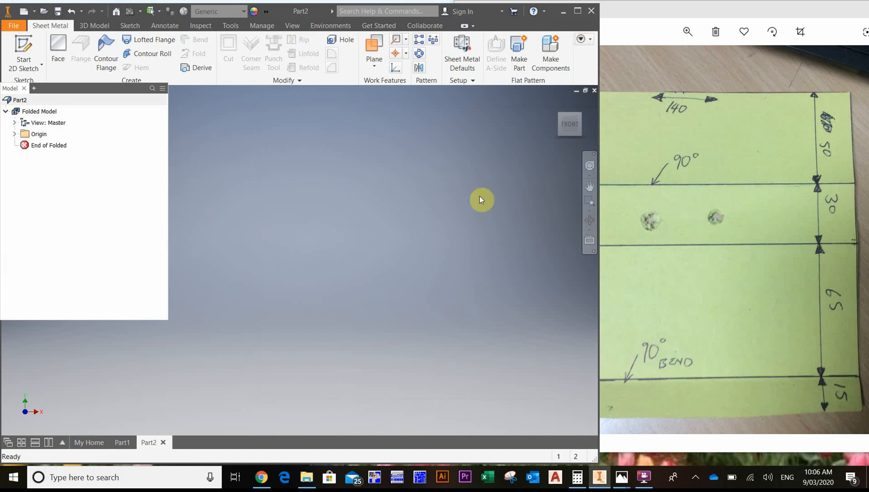
{"action": "left_click", "coordinate": [20, 44]}
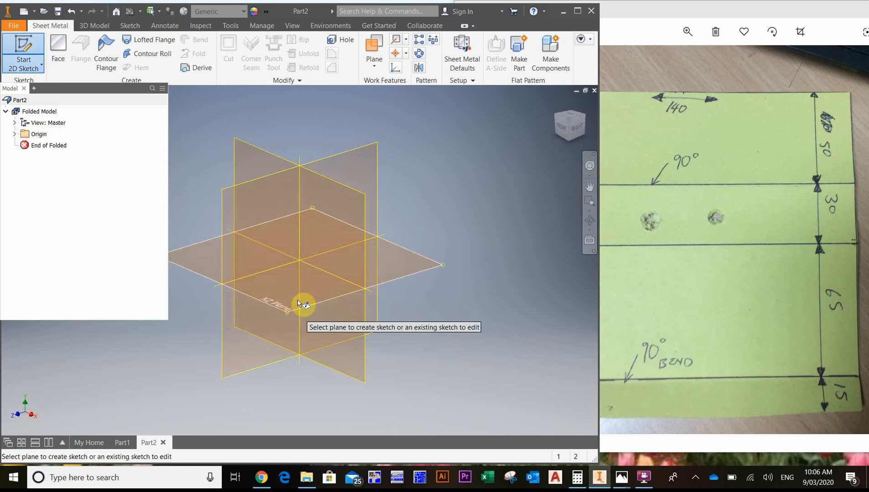
{"action": "left_click", "coordinate": [419, 272]}
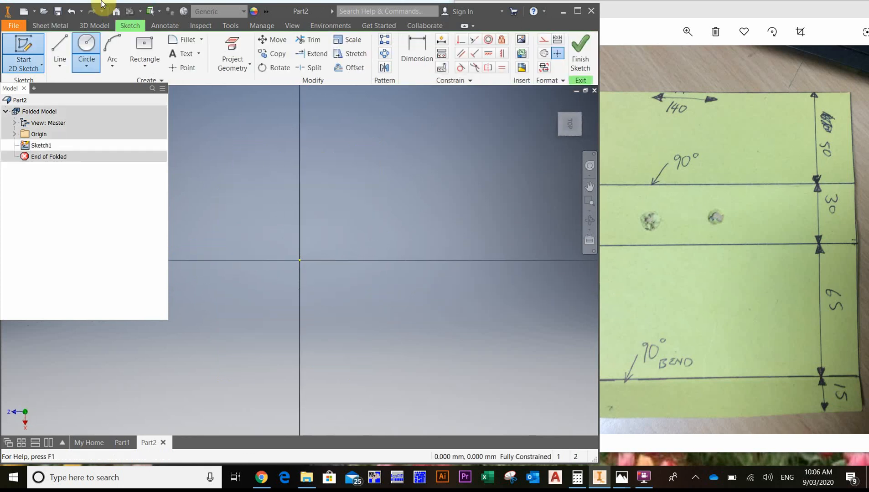
{"action": "left_click", "coordinate": [136, 71]}
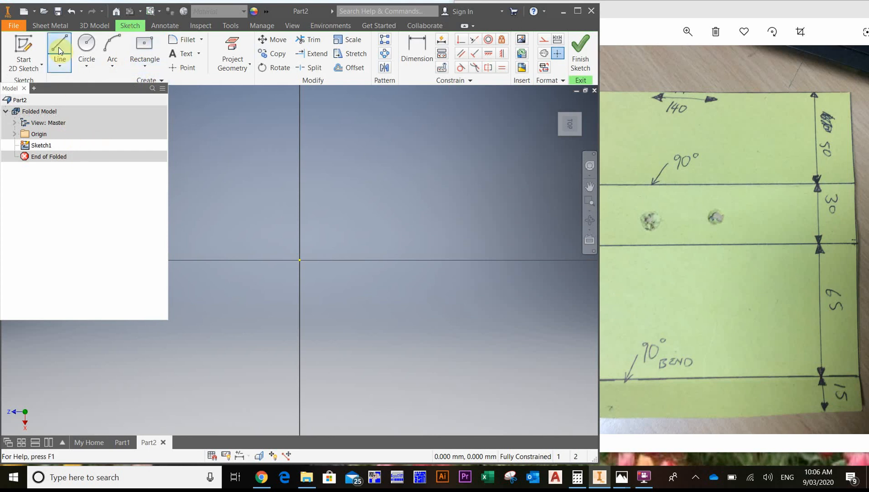
{"action": "left_click", "coordinate": [46, 28]}
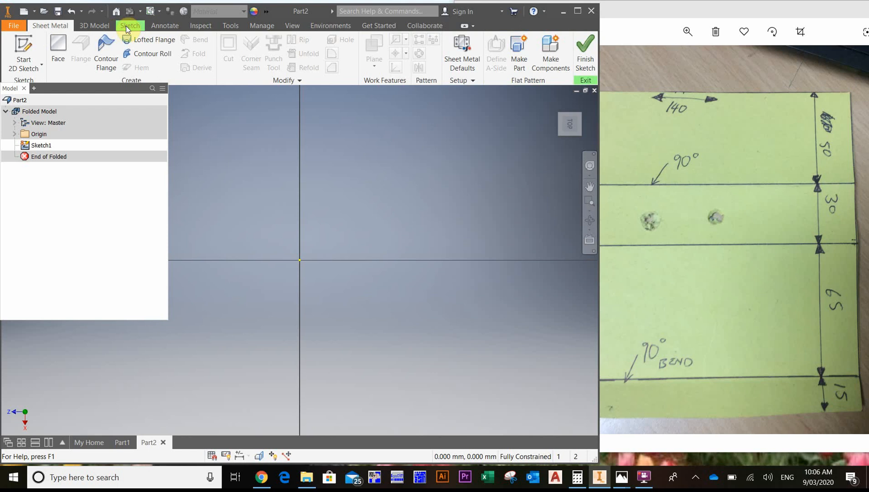
{"action": "left_click", "coordinate": [94, 26]}
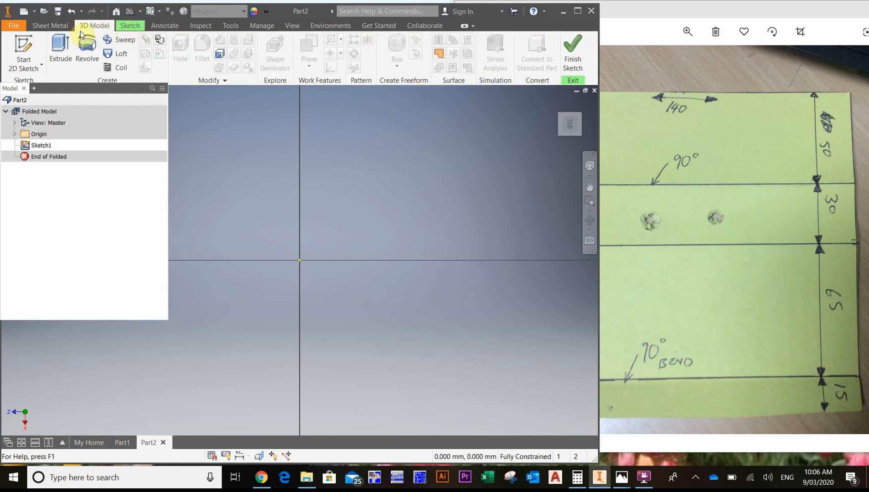
{"action": "left_click", "coordinate": [44, 27]}
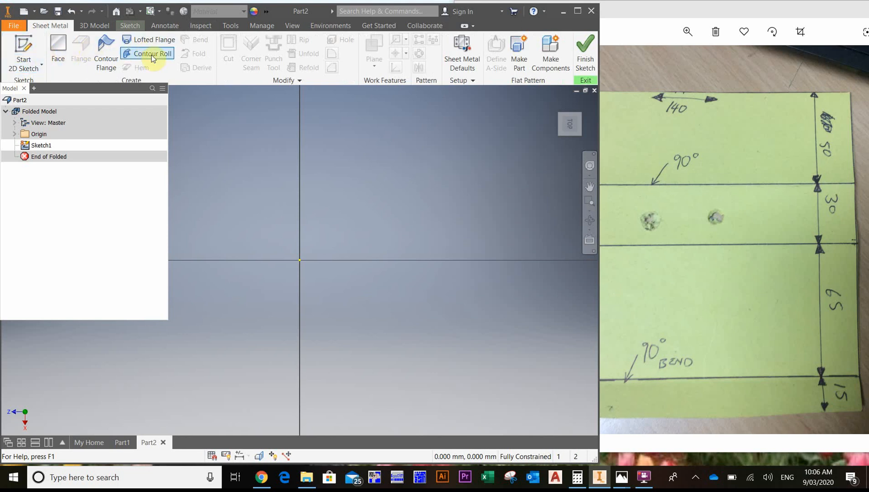
{"action": "left_click", "coordinate": [131, 26]}
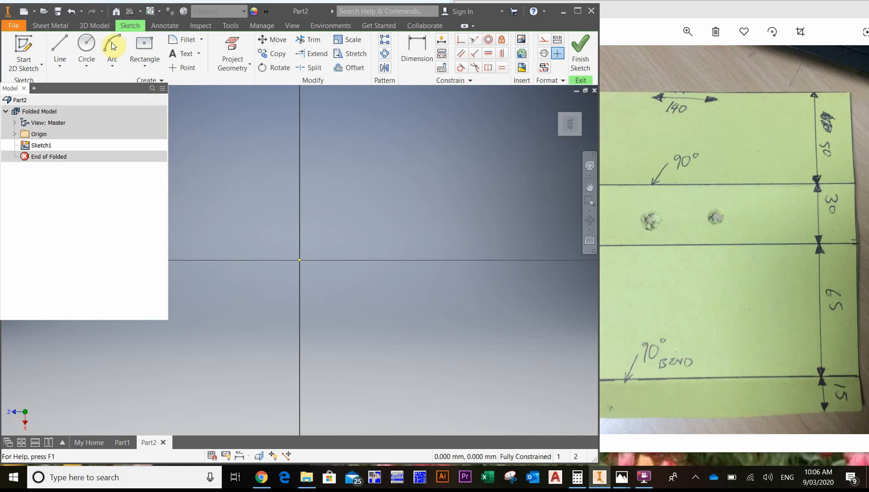
Sketch a two-point center rectangle on the origin, 140 mm wide and 50 mm high, and finish the sketch.
{"action": "left_click", "coordinate": [144, 65]}
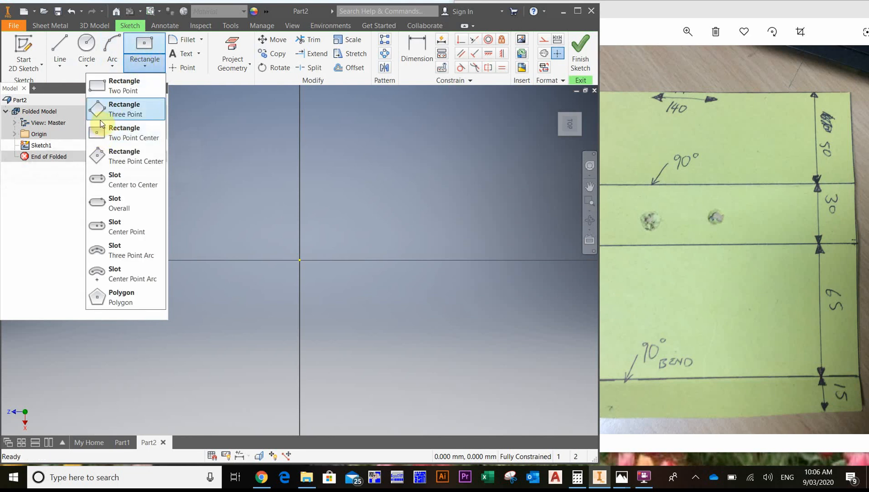
{"action": "left_click", "coordinate": [99, 136]}
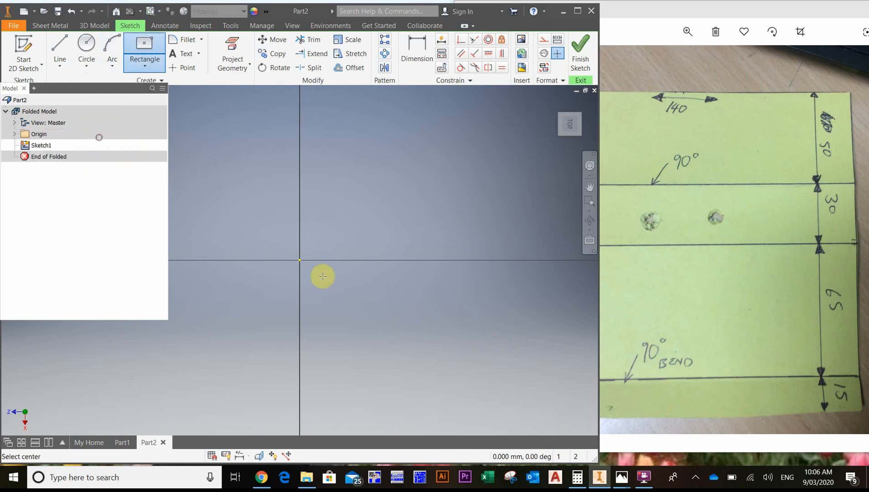
{"action": "left_click", "coordinate": [299, 260]}
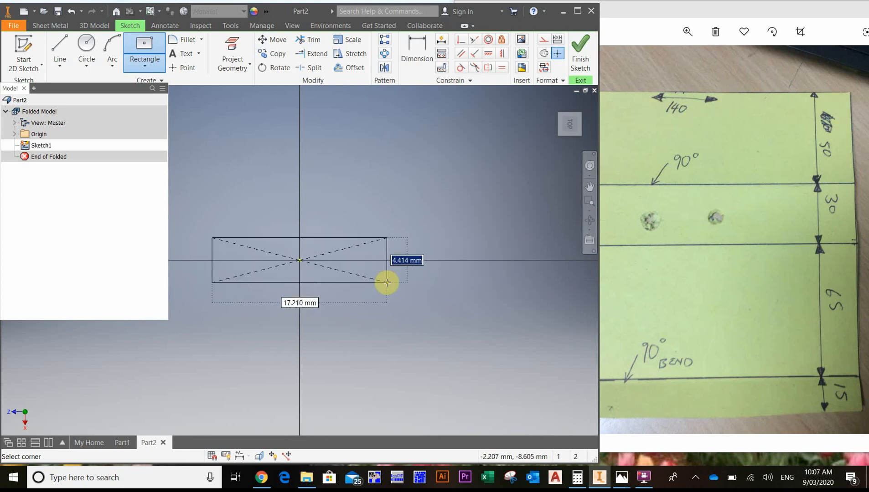
{"action": "type", "text": "50"}
{"action": "key", "text": "Tab"}
{"action": "type", "text": "14"}
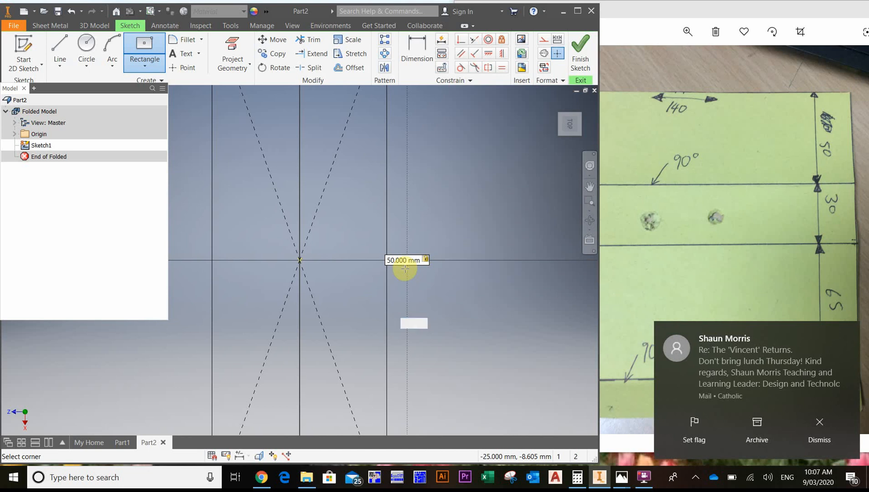
{"action": "key", "text": "Return"}
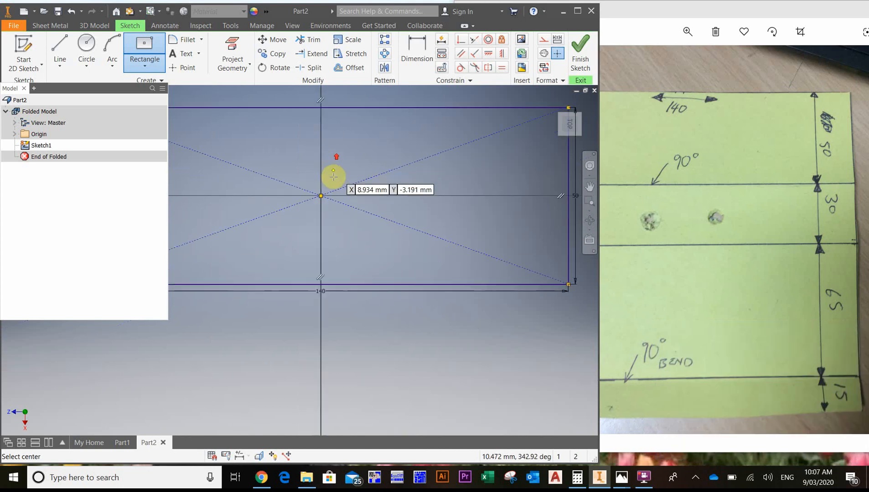
{"action": "scroll", "coordinate": [334, 182], "scroll_direction": "down", "scroll_amount": 1}
{"action": "scroll", "coordinate": [378, 223], "scroll_direction": "down", "scroll_amount": 2}
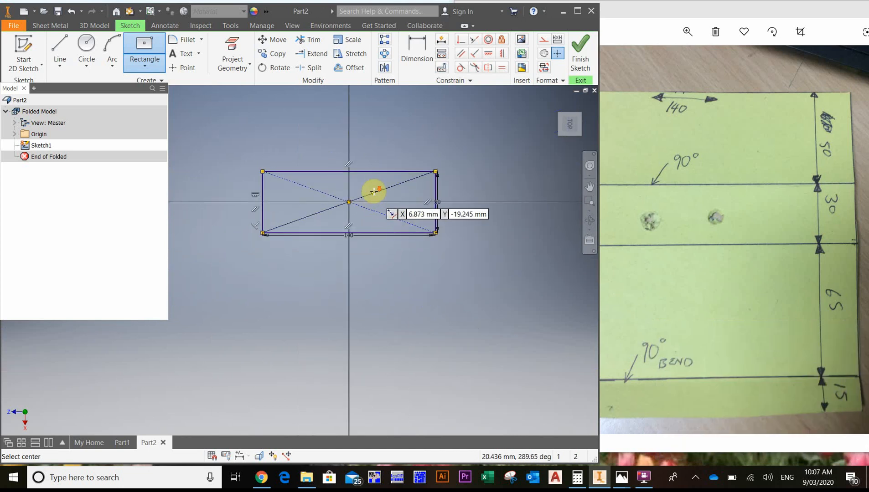
{"action": "scroll", "coordinate": [374, 191], "scroll_direction": "up", "scroll_amount": 2}
{"action": "scroll", "coordinate": [304, 188], "scroll_direction": "down", "scroll_amount": 2}
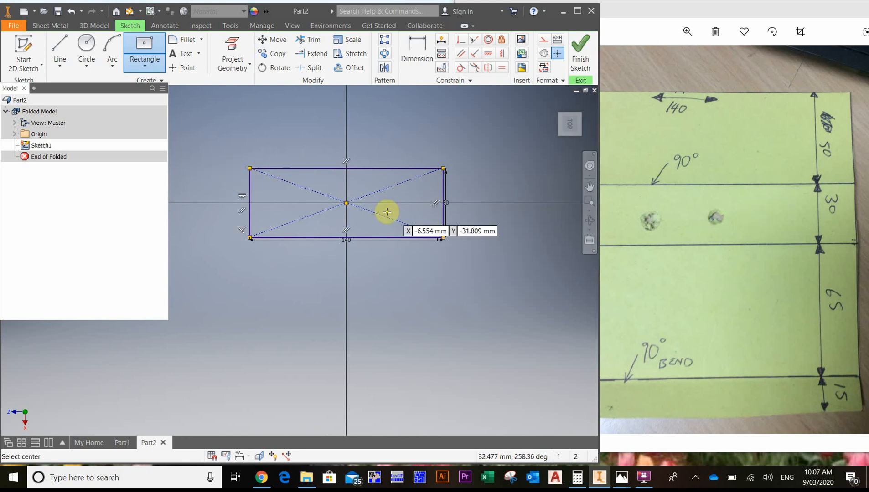
{"action": "left_click", "coordinate": [580, 55]}
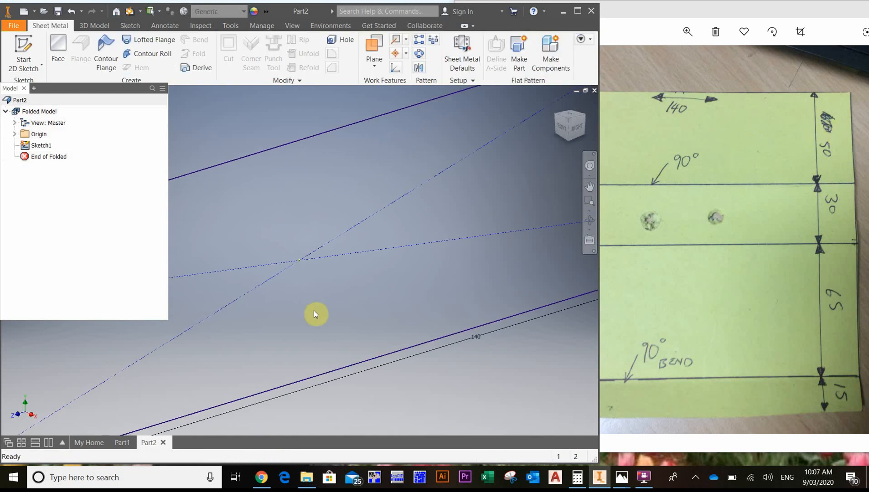
Create a sheet metal face from the rectangle profile, following the default sheet metal rule.
{"action": "scroll", "coordinate": [310, 306], "scroll_direction": "down", "scroll_amount": 5}
{"action": "mouse_move", "coordinate": [306, 287]}
{"action": "middle_mouse_down"}
{"action": "mouse_move", "coordinate": [495, 218]}
{"action": "mouse_move", "coordinate": [388, 254]}
{"action": "mouse_move", "coordinate": [375, 272]}
{"action": "middle_mouse_up"}
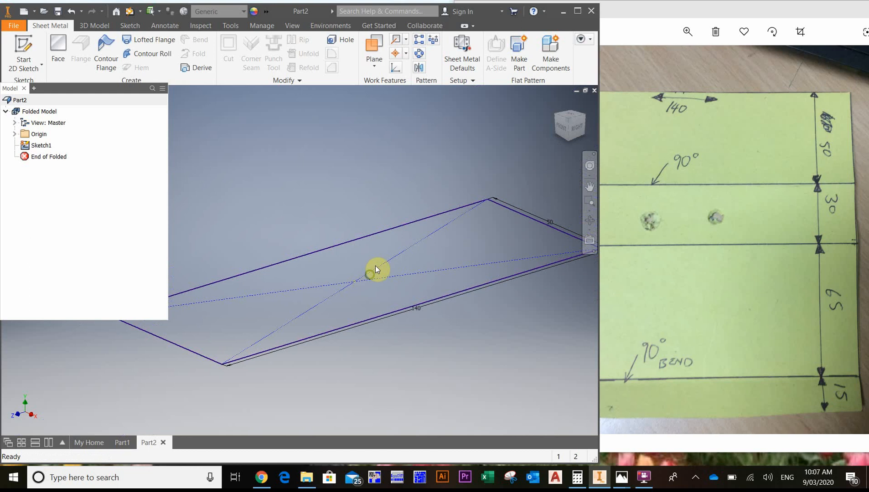
{"action": "left_click", "coordinate": [60, 45]}
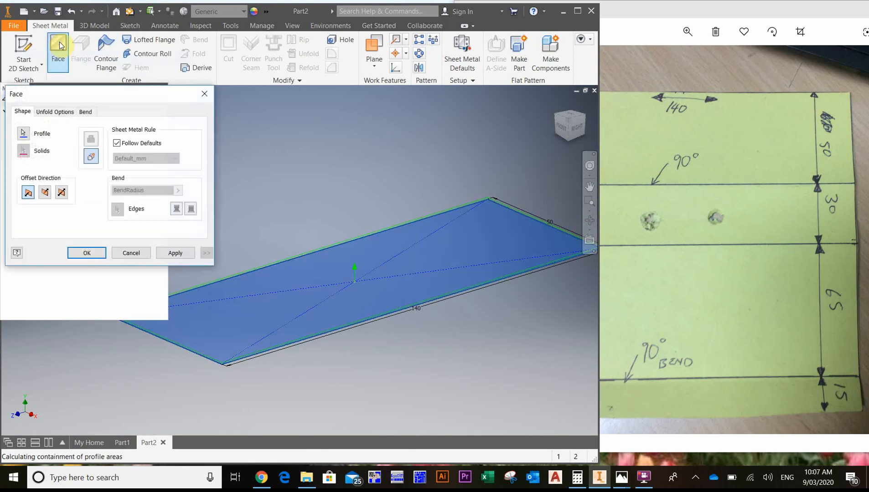
{"action": "left_click", "coordinate": [87, 253]}
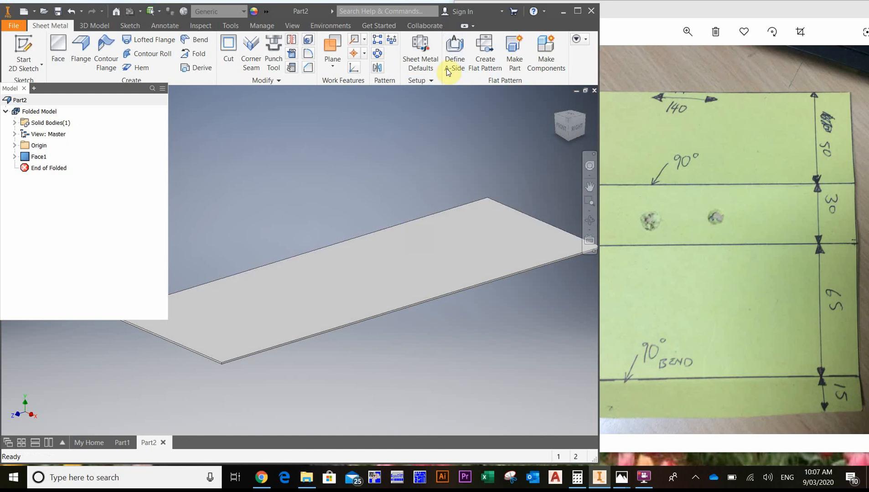
Override the rule-based thickness in the sheet metal defaults and set the material thickness to 3 mm.
{"action": "left_click", "coordinate": [414, 51]}
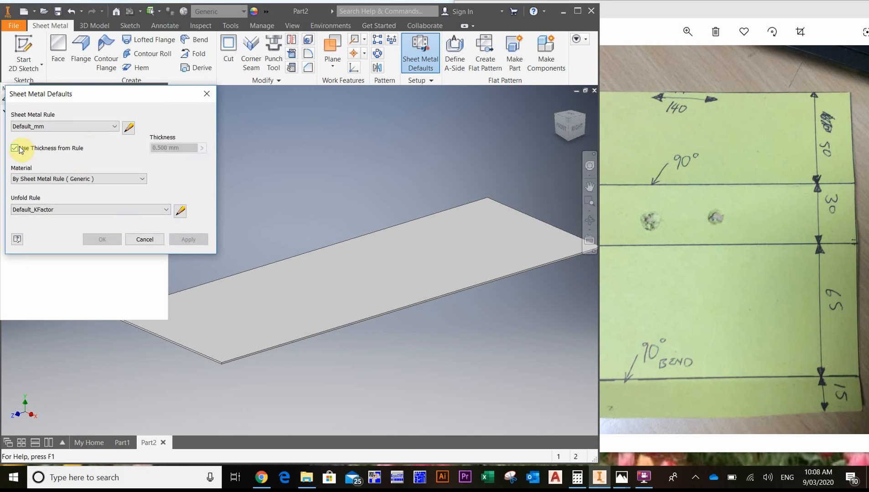
{"action": "left_click", "coordinate": [14, 148]}
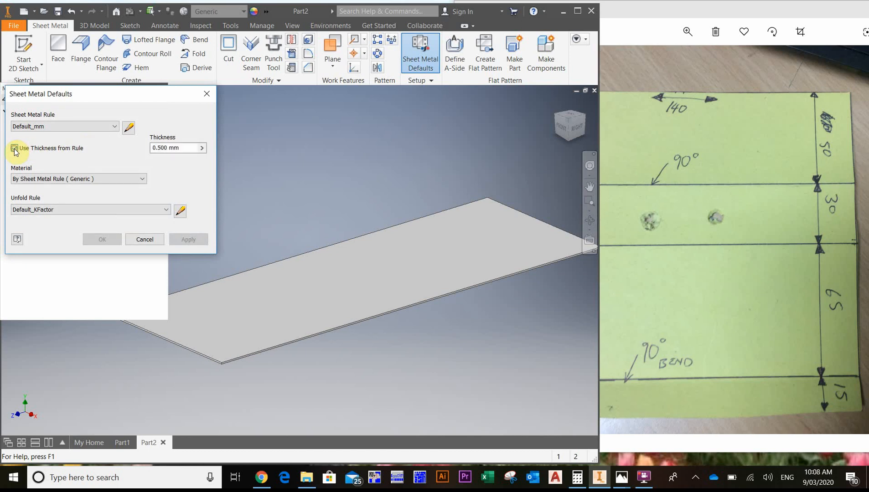
{"action": "left_click_drag", "start_coordinate": [186, 147], "coordinate": [132, 157]}
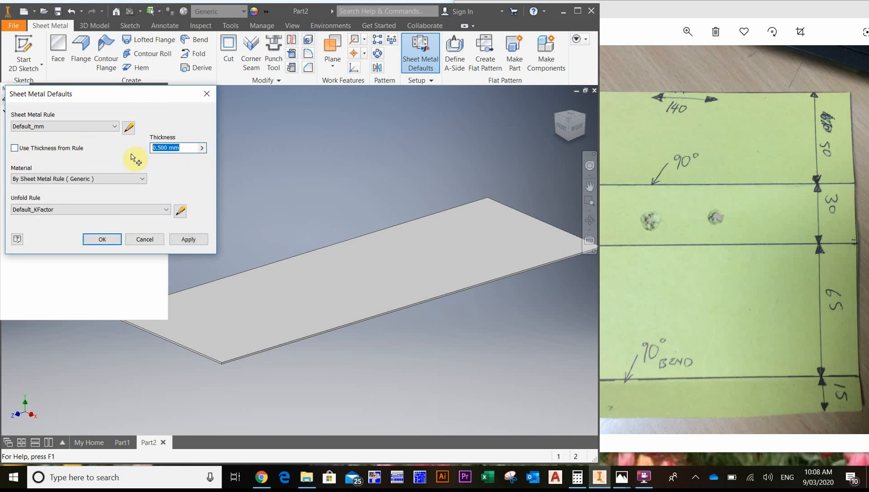
{"action": "type", "text": "3"}
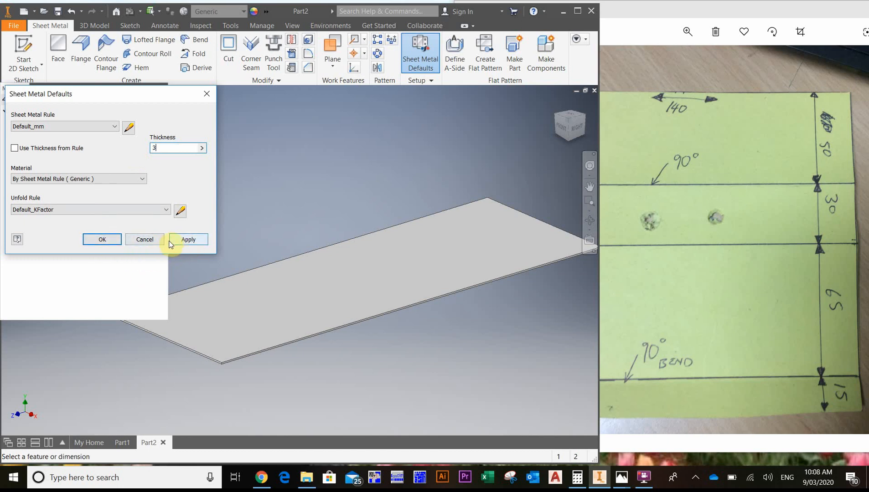
{"action": "left_click", "coordinate": [102, 239]}
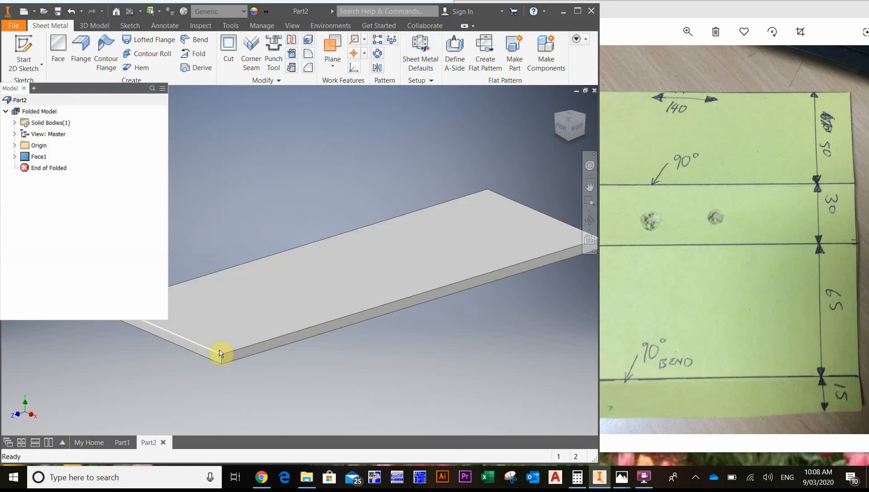
Add a 30 mm flange at 90° along the lower front long edge of the base face.
{"action": "left_click", "coordinate": [590, 186]}
{"action": "left_click", "coordinate": [85, 56]}
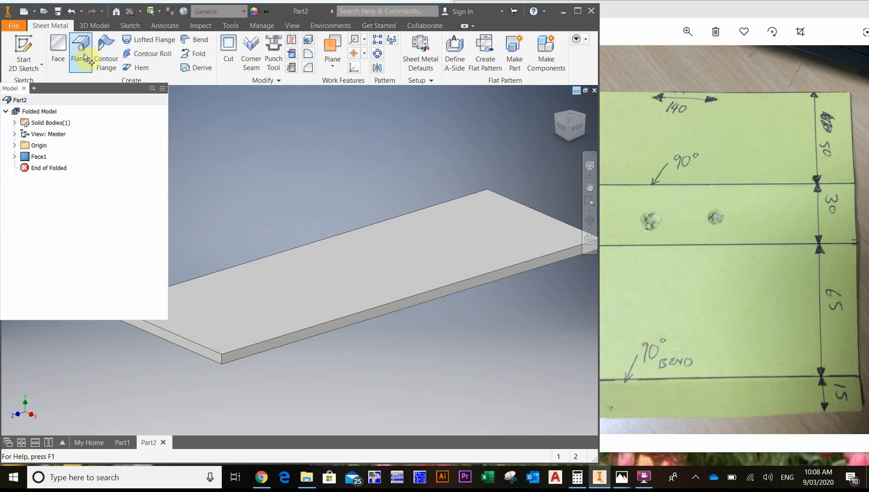
{"action": "left_click", "coordinate": [383, 317]}
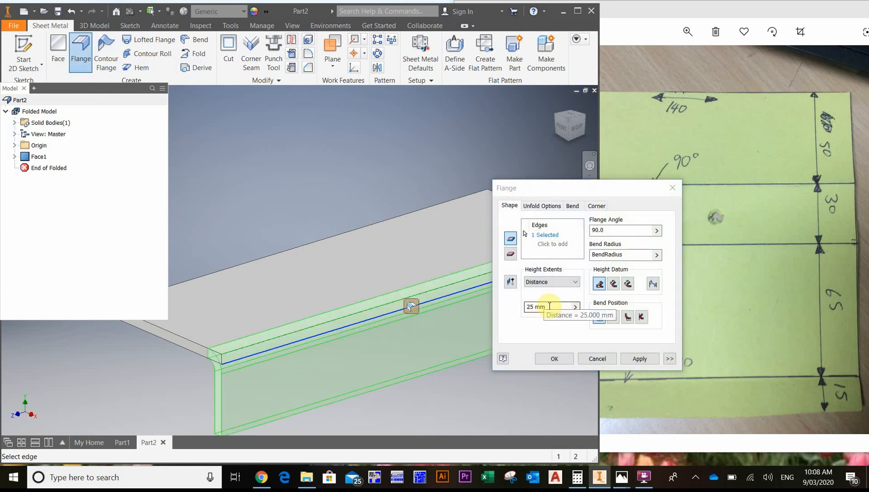
{"action": "left_click_drag", "start_coordinate": [549, 305], "coordinate": [511, 312]}
{"action": "type", "text": "30"}
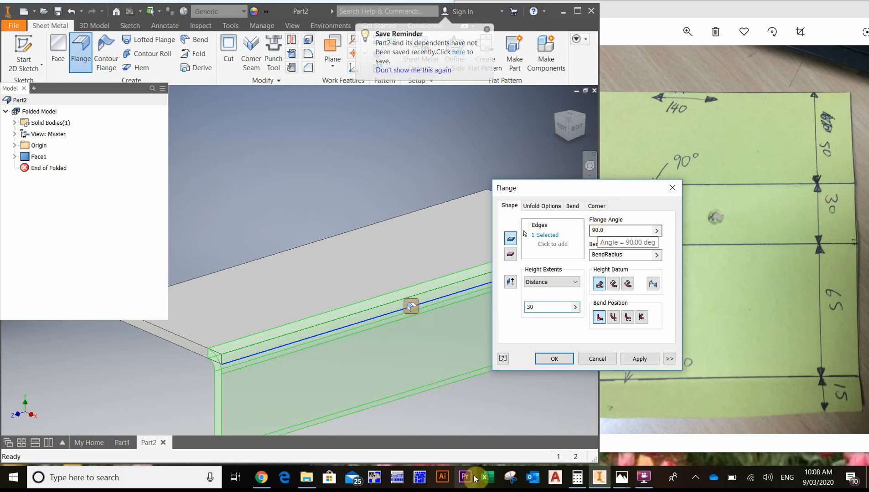
{"action": "left_click", "coordinate": [555, 359]}
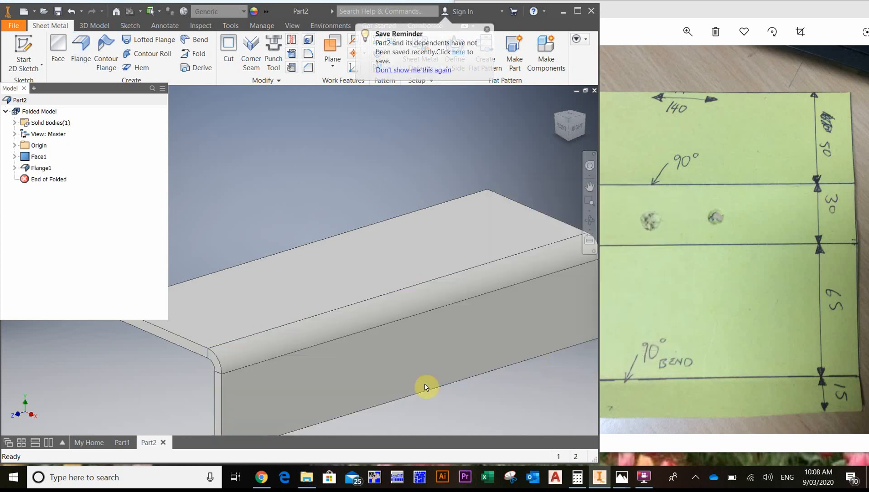
Examine the bracket from behind and compare it with the photos of the folded cardboard holder and its dimensioned template.
{"action": "middle_click_drag", "start_coordinate": [478, 338], "coordinate": [433, 219], "text": "shift"}
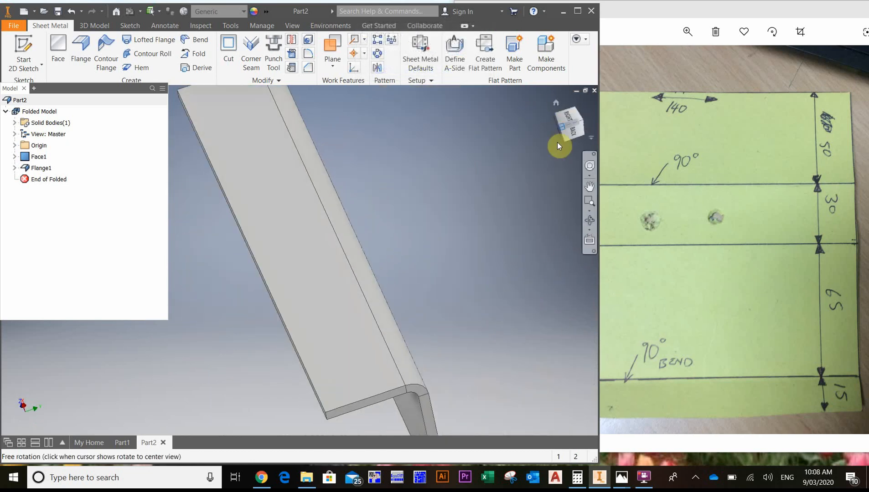
{"action": "left_click", "coordinate": [562, 127]}
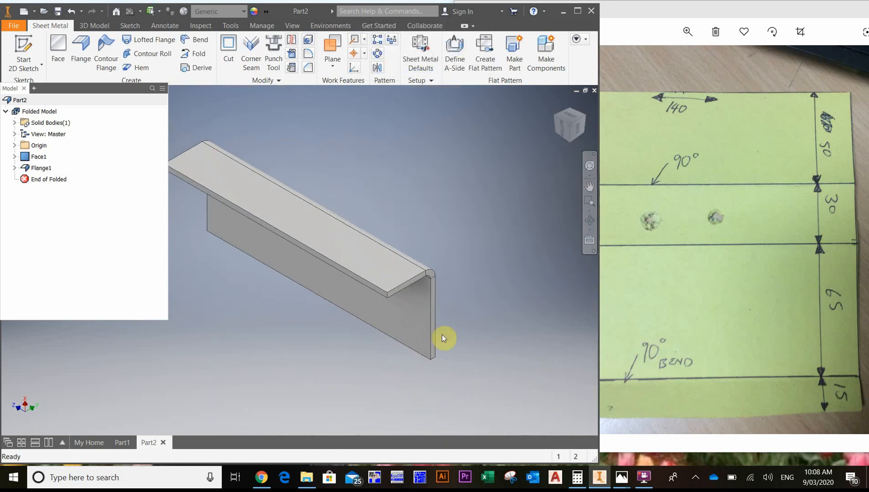
{"action": "left_click", "coordinate": [783, 258]}
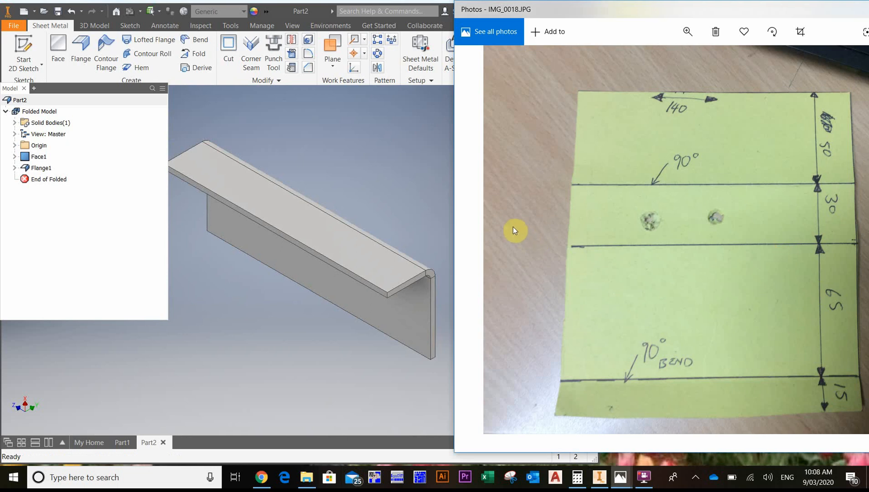
{"action": "scroll", "coordinate": [607, 287], "scroll_direction": "down", "scroll_amount": 1}
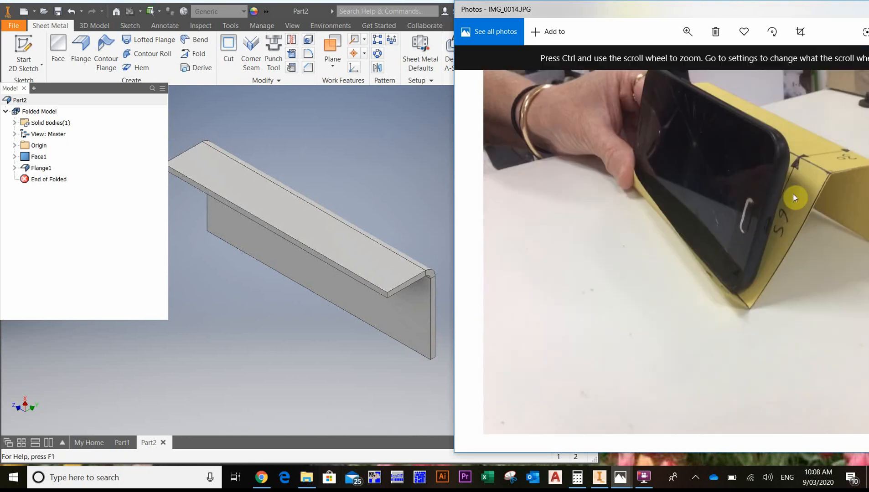
{"action": "scroll", "coordinate": [688, 252], "scroll_direction": "up", "scroll_amount": 1}
{"action": "scroll", "coordinate": [658, 323], "scroll_direction": "down", "scroll_amount": 1}
{"action": "scroll", "coordinate": [697, 238], "scroll_direction": "down", "scroll_amount": 1}
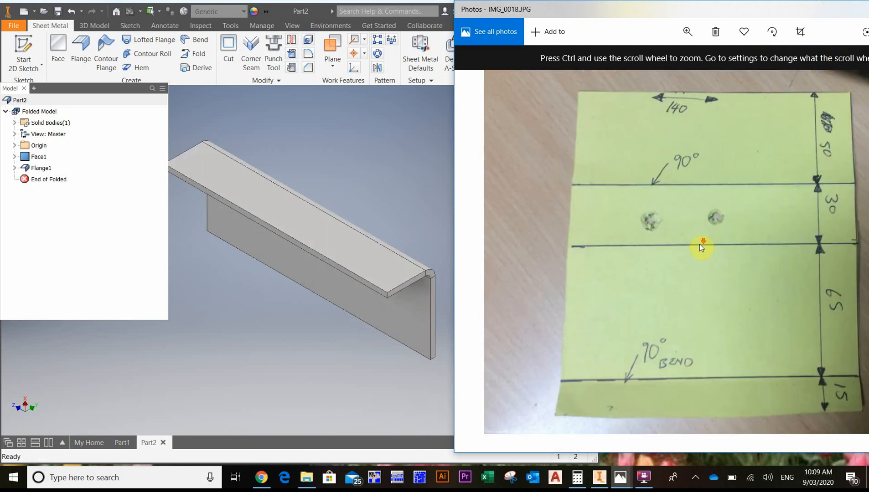
{"action": "left_click", "coordinate": [279, 369]}
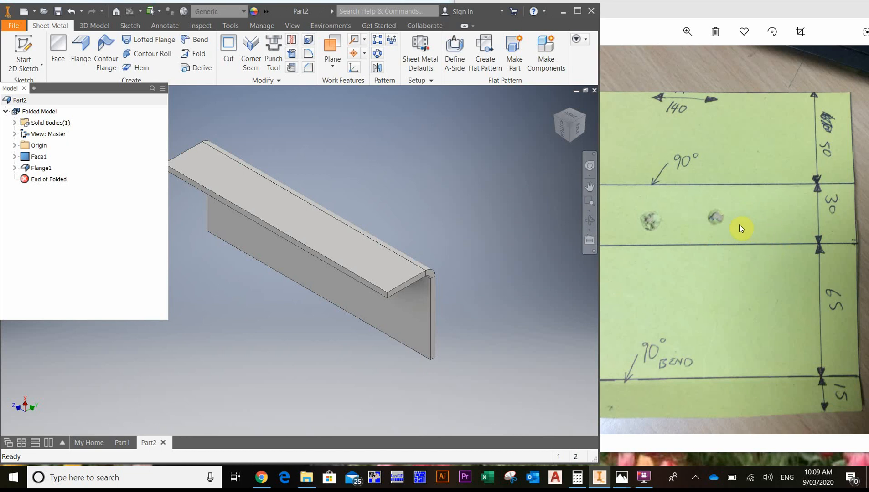
Set up a new flange on the free long edge of the 30 mm flange with a 65 mm distance and 45° angle.
{"action": "left_click", "coordinate": [82, 44]}
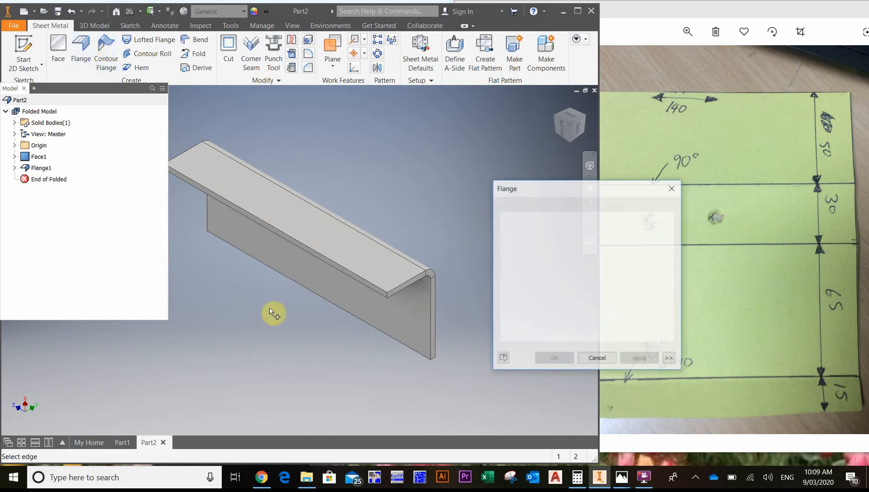
{"action": "left_click", "coordinate": [361, 286]}
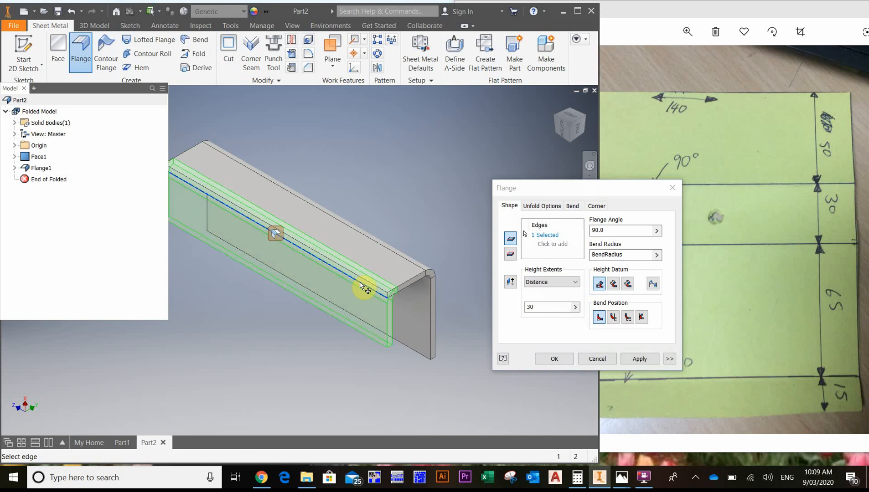
{"action": "double_click", "coordinate": [544, 306]}
{"action": "type", "text": "65"}
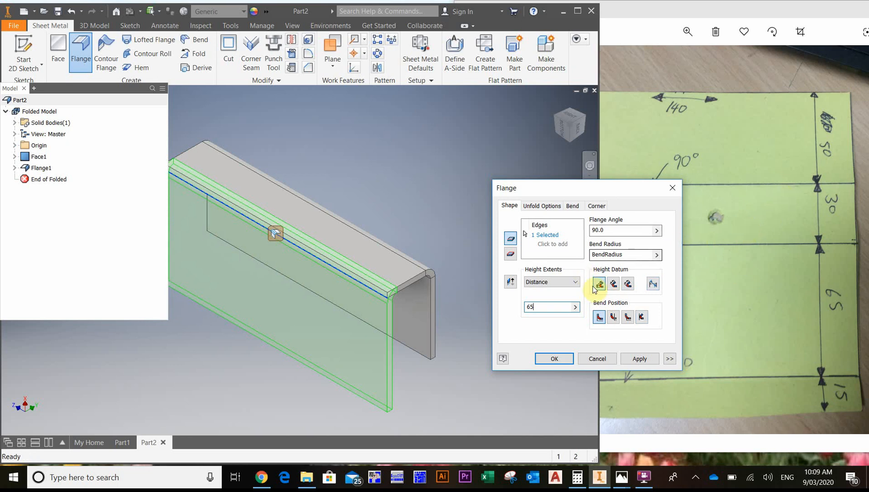
{"action": "left_click", "coordinate": [610, 231]}
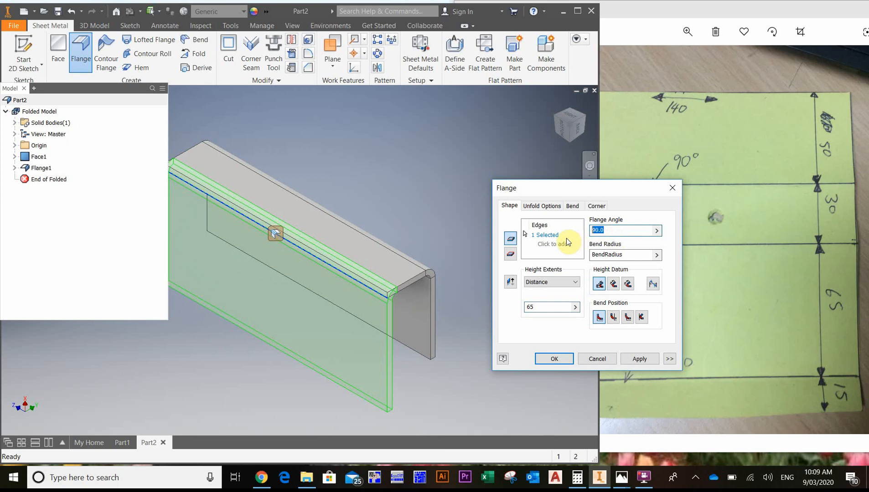
{"action": "type", "text": "45"}
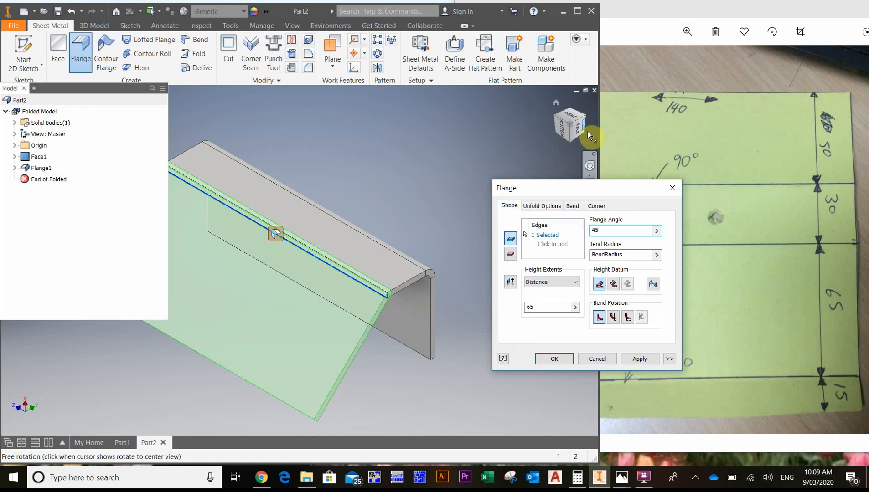
Check the flange preview in profile, trying an angle of 50°, and create the flange at 48°.
{"action": "left_click", "coordinate": [576, 129]}
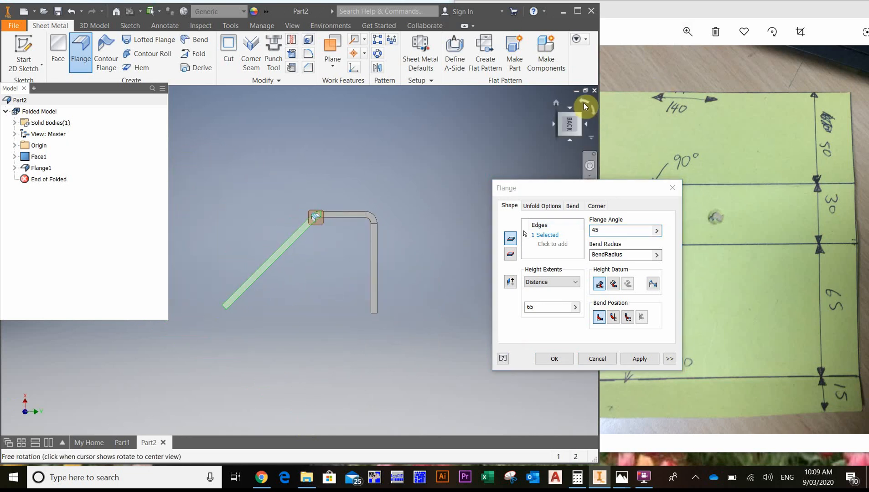
{"action": "left_click", "coordinate": [585, 99]}
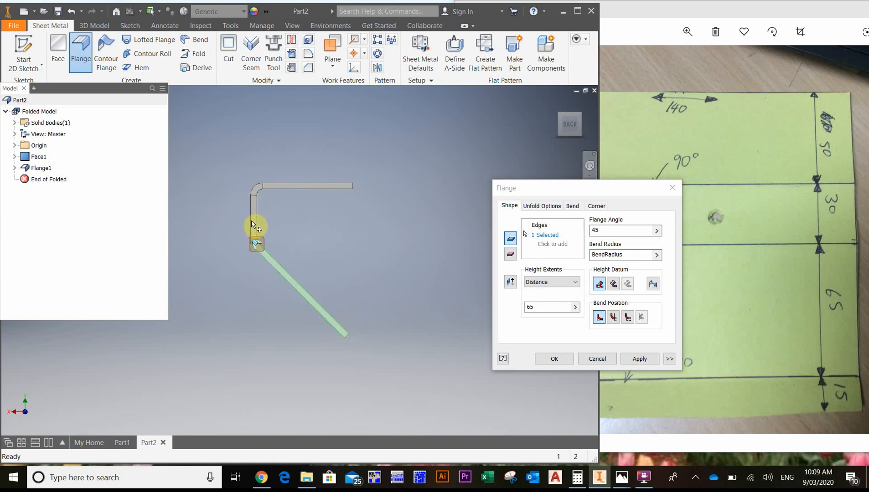
{"action": "left_click_drag", "start_coordinate": [557, 187], "coordinate": [419, 178]}
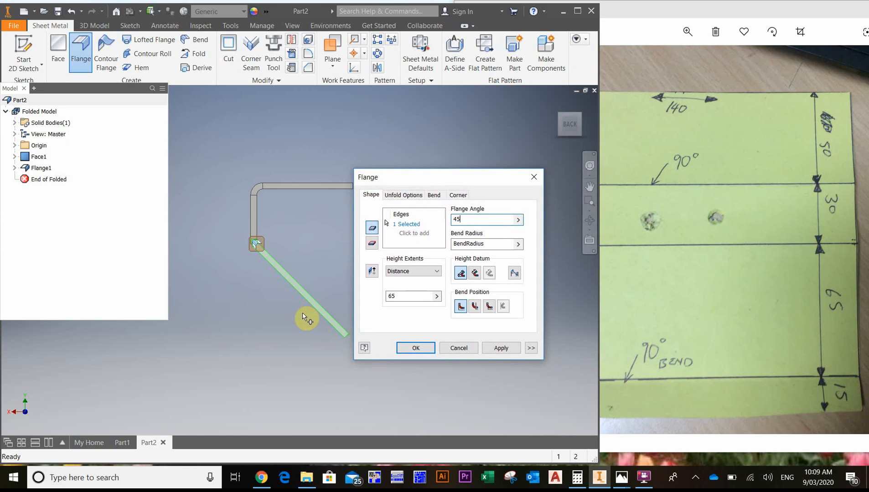
{"action": "scroll", "coordinate": [329, 286], "scroll_direction": "up", "scroll_amount": 2}
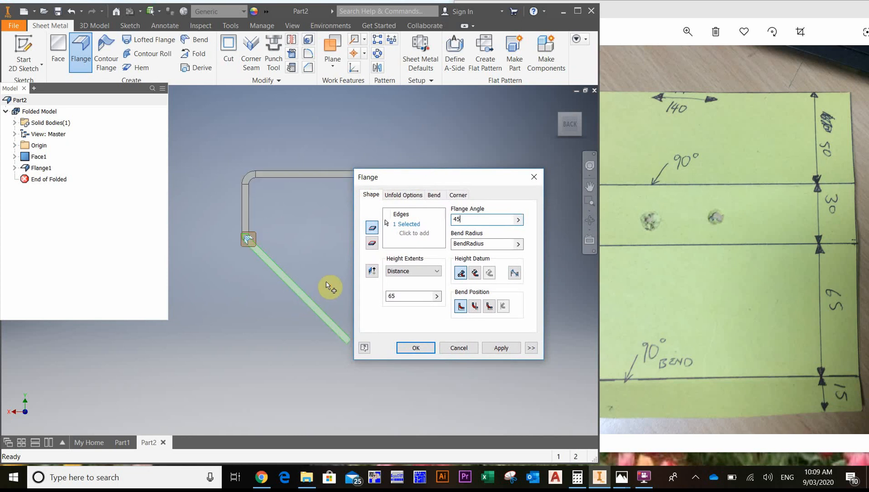
{"action": "scroll", "coordinate": [327, 283], "scroll_direction": "down", "scroll_amount": 3}
{"action": "scroll", "coordinate": [312, 265], "scroll_direction": "up", "scroll_amount": 4}
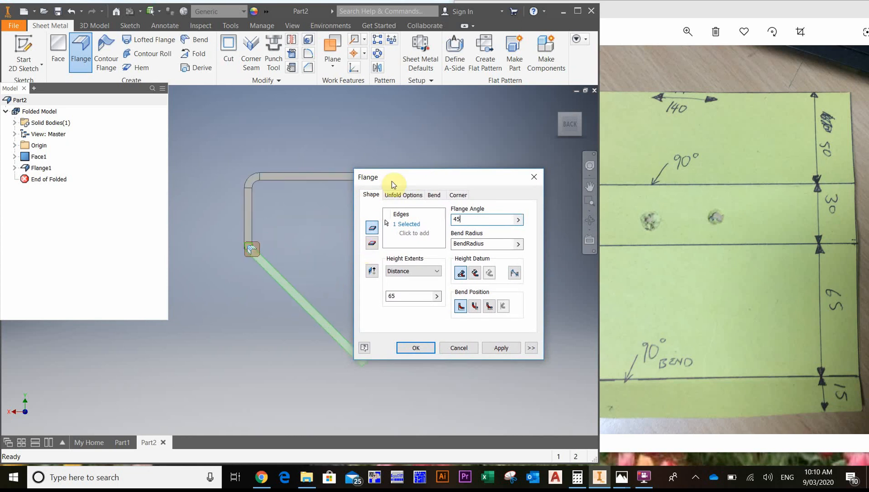
{"action": "left_click_drag", "start_coordinate": [393, 184], "coordinate": [418, 186]}
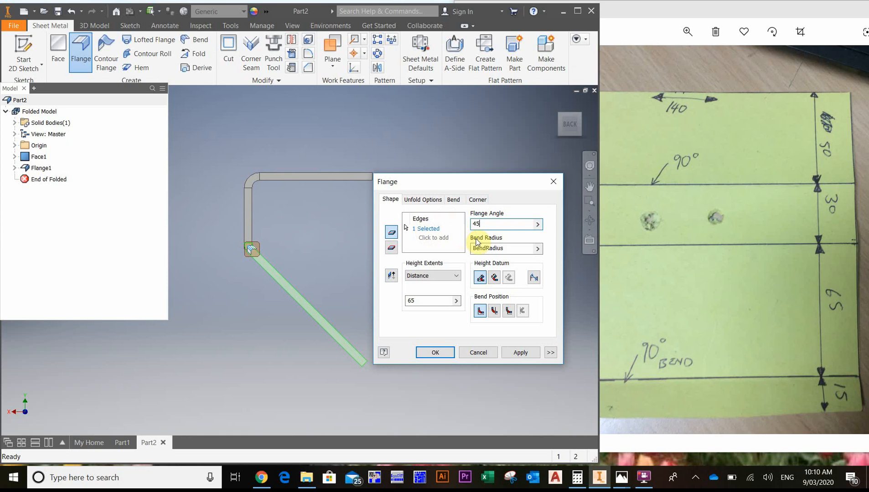
{"action": "left_click_drag", "start_coordinate": [485, 223], "coordinate": [460, 223]}
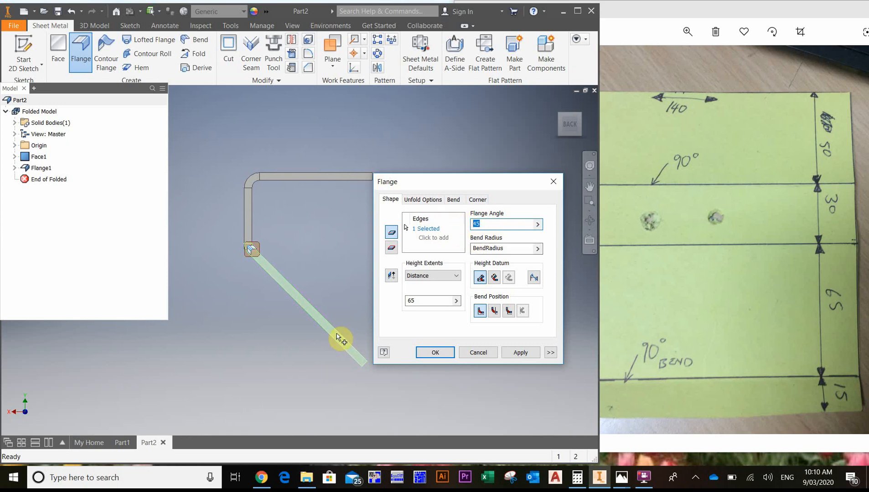
{"action": "type", "text": "50"}
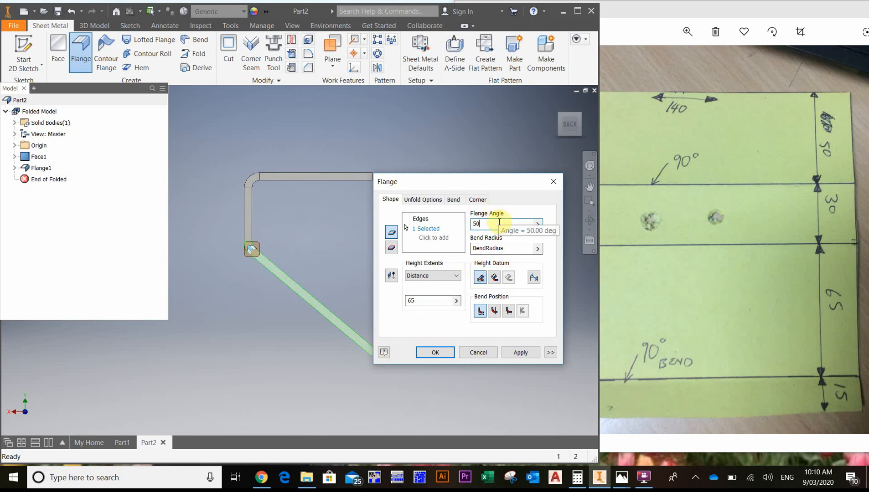
{"action": "key", "text": "BackSpace"}
{"action": "key", "text": "BackSpace"}
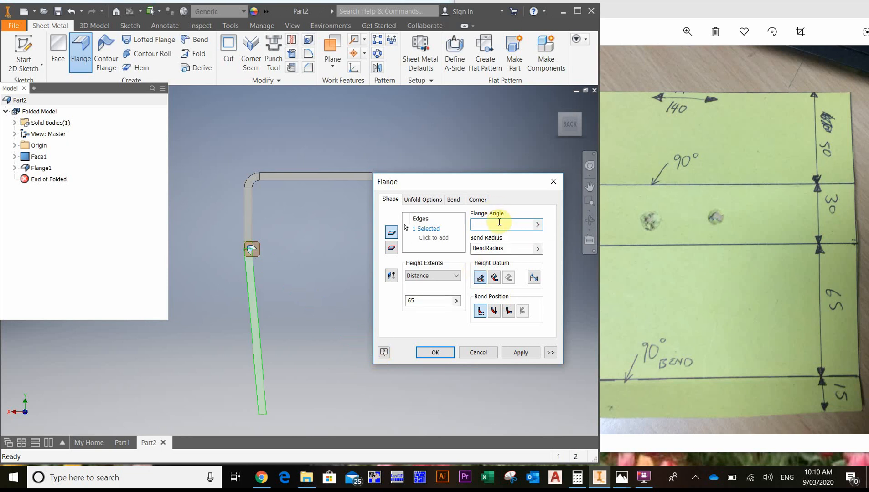
{"action": "type", "text": "48"}
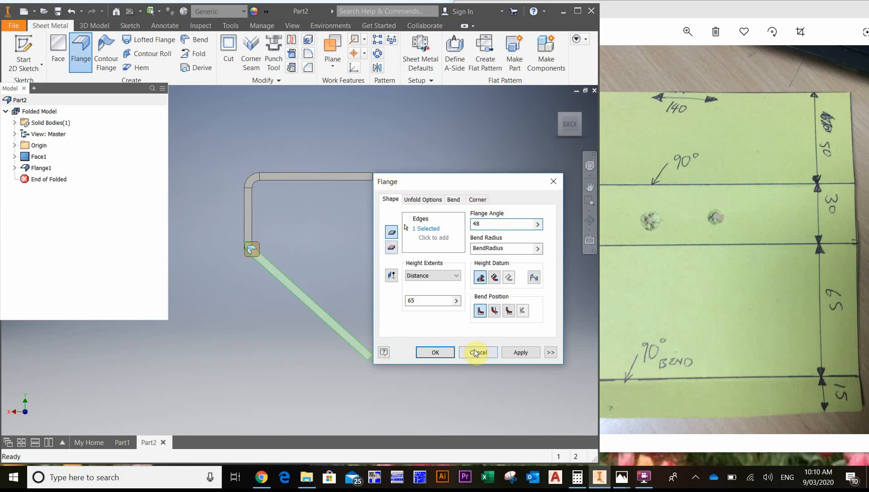
{"action": "left_click", "coordinate": [435, 353]}
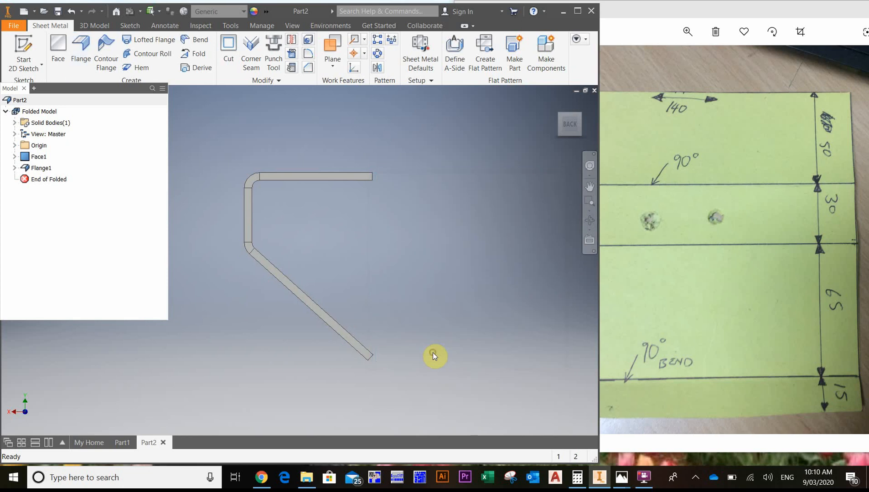
Add a 15 mm flange at 90° along the free long edge of the angled 65 mm flange.
{"action": "left_click", "coordinate": [560, 117]}
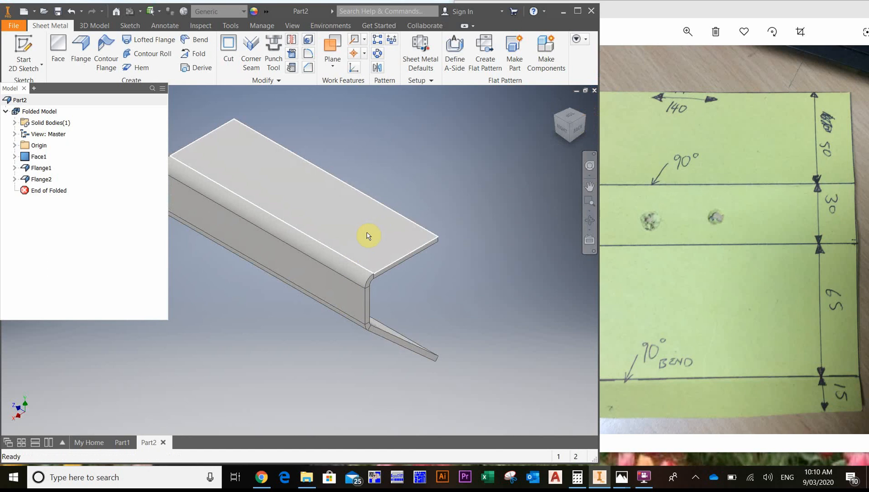
{"action": "middle_click_drag", "start_coordinate": [366, 235], "coordinate": [241, 259], "text": "shift"}
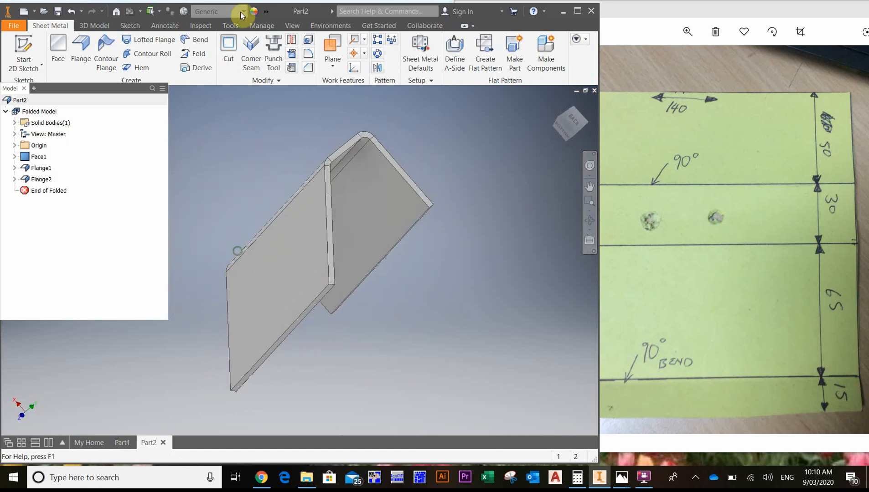
{"action": "left_click", "coordinate": [85, 45]}
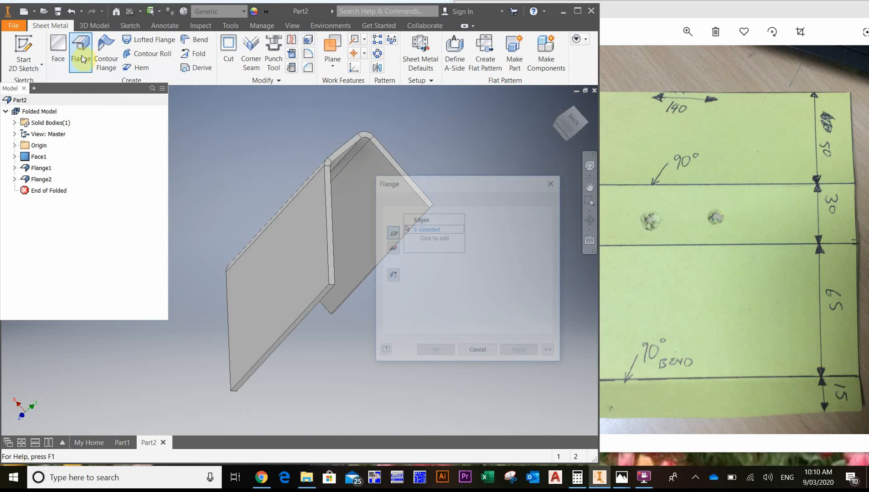
{"action": "left_click", "coordinate": [295, 324]}
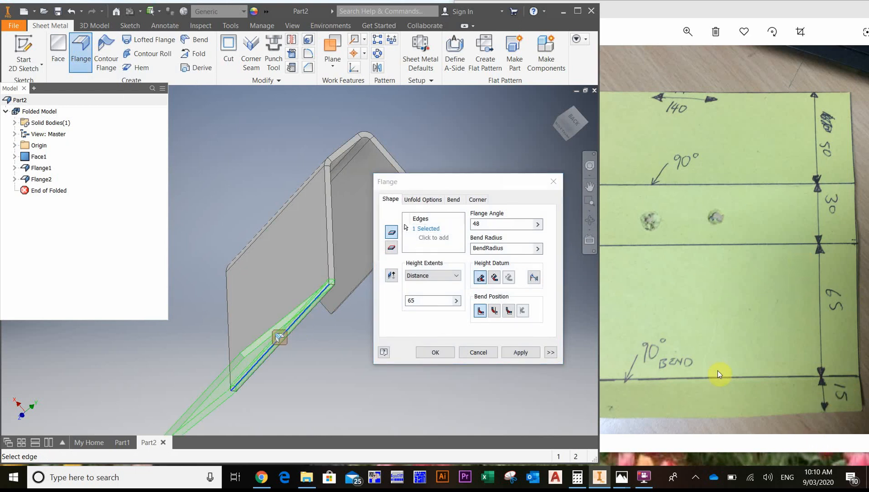
{"action": "double_click", "coordinate": [413, 301]}
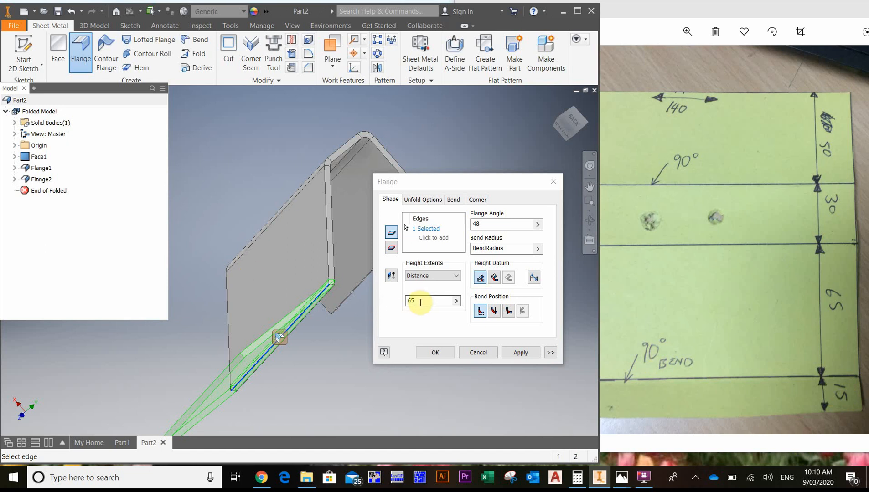
{"action": "type", "text": "15"}
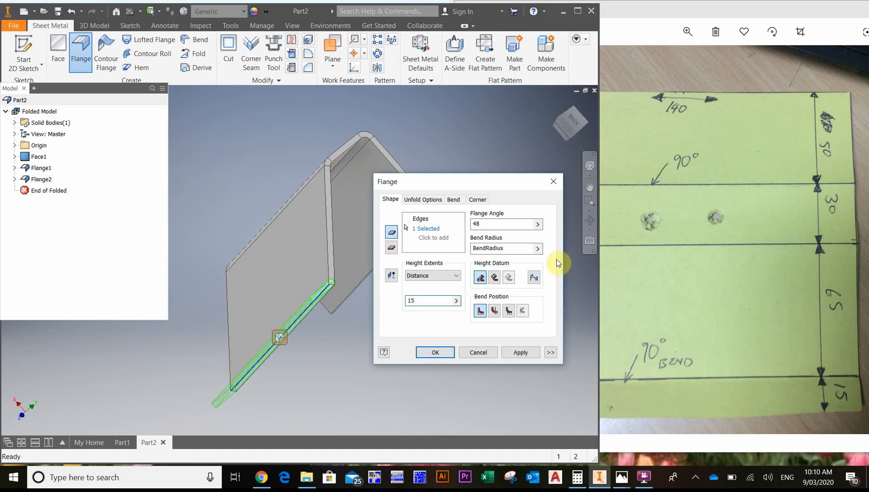
{"action": "double_click", "coordinate": [477, 224]}
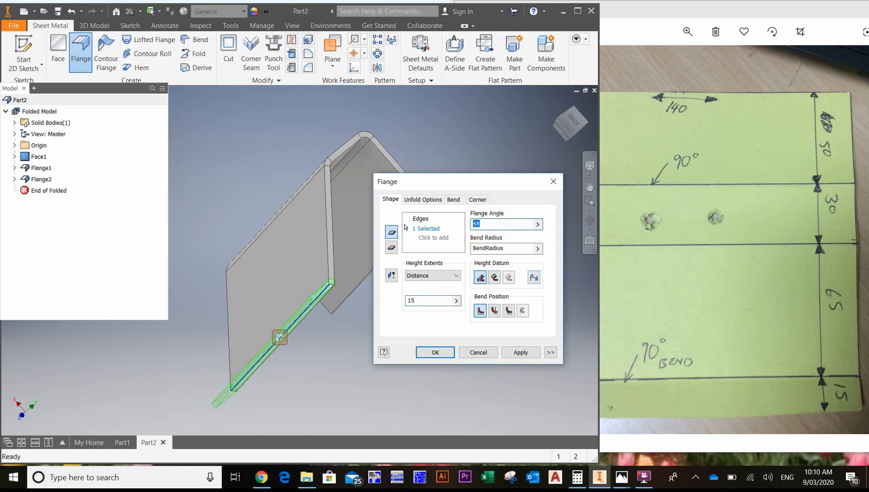
{"action": "type", "text": "90"}
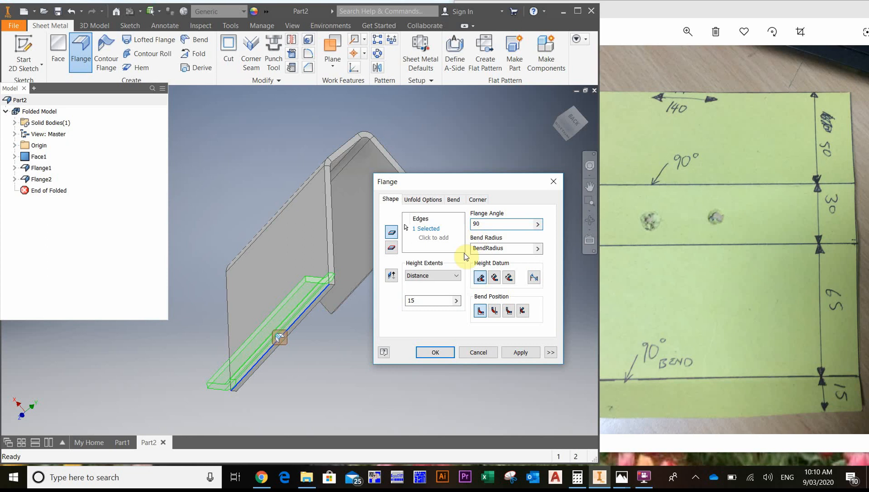
{"action": "left_click", "coordinate": [441, 353]}
Examine the folded holder from several sides, ending with it standing upright and its front lip facing the viewer.
{"action": "middle_click_drag", "start_coordinate": [351, 227], "coordinate": [350, 244], "text": "shift"}
{"action": "left_click", "coordinate": [561, 124]}
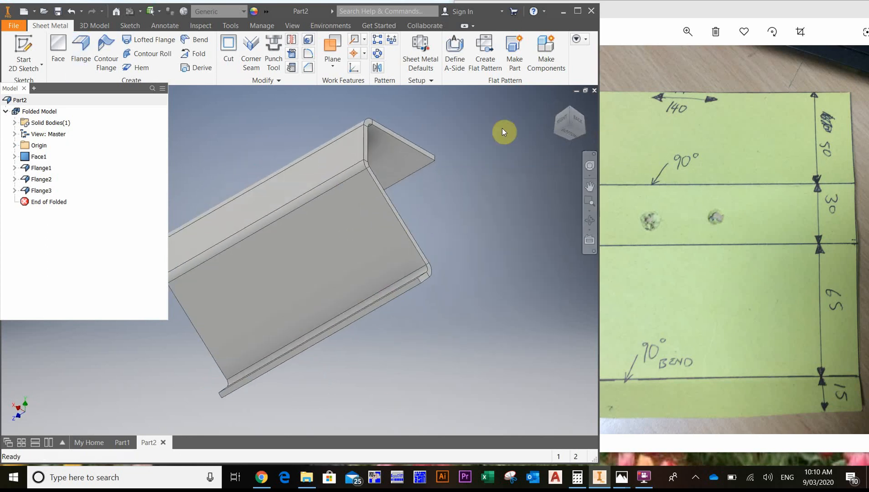
{"action": "left_click", "coordinate": [572, 107]}
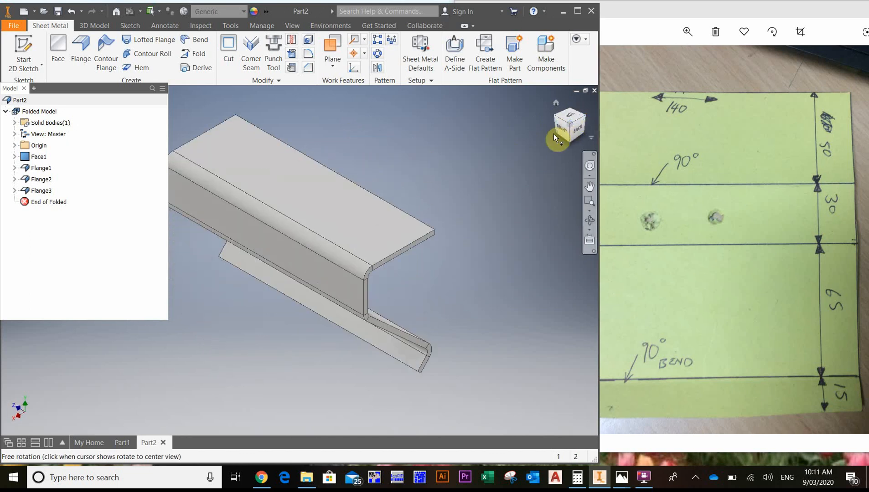
{"action": "left_click", "coordinate": [554, 134]}
{"action": "middle_click_drag", "start_coordinate": [228, 363], "coordinate": [92, 354], "text": "shift"}
{"action": "scroll", "coordinate": [282, 356], "scroll_direction": "up", "scroll_amount": 4}
{"action": "scroll", "coordinate": [280, 354], "scroll_direction": "down", "scroll_amount": 1}
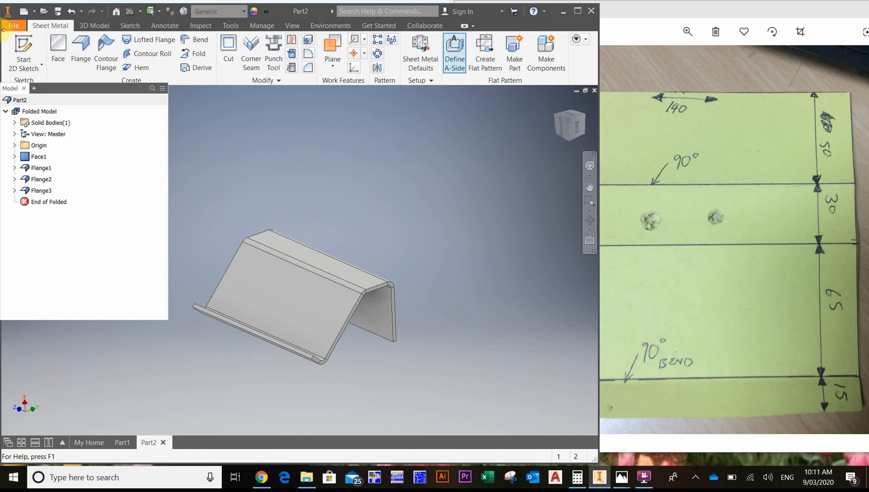
Convert the sheet metal part to a standard part.
{"action": "left_click", "coordinate": [94, 26]}
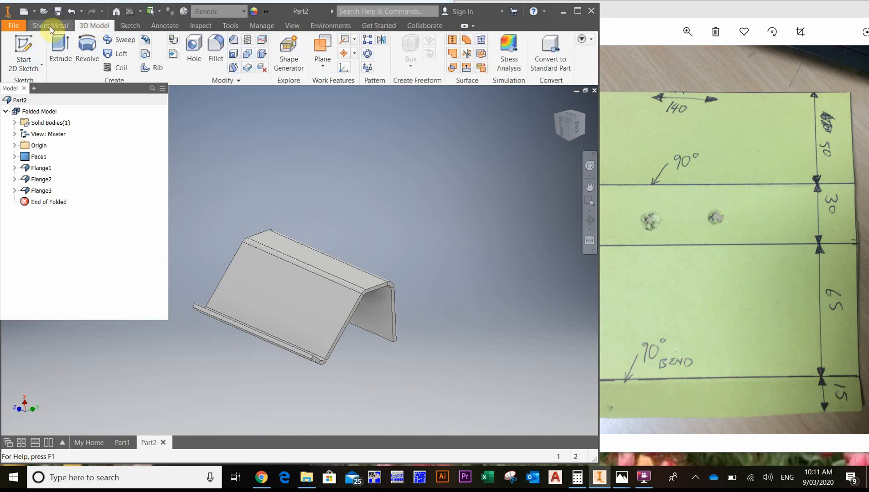
{"action": "left_click", "coordinate": [50, 25]}
{"action": "left_click", "coordinate": [94, 25]}
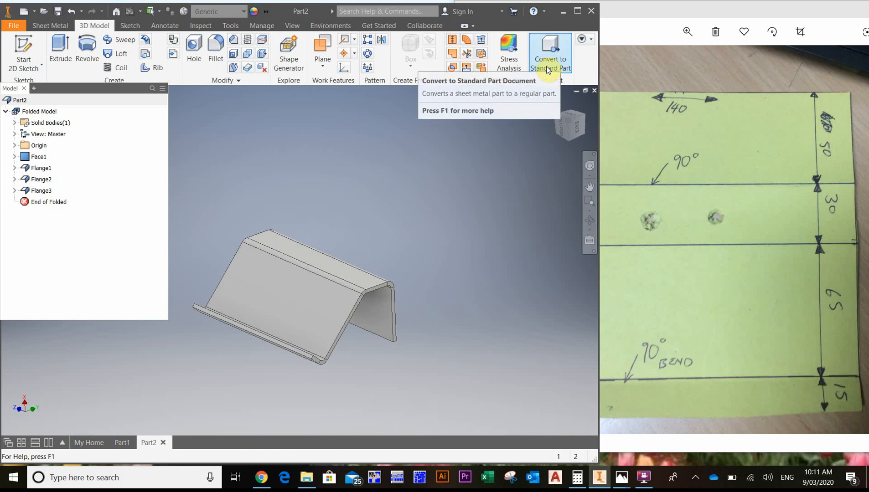
{"action": "left_click", "coordinate": [552, 50]}
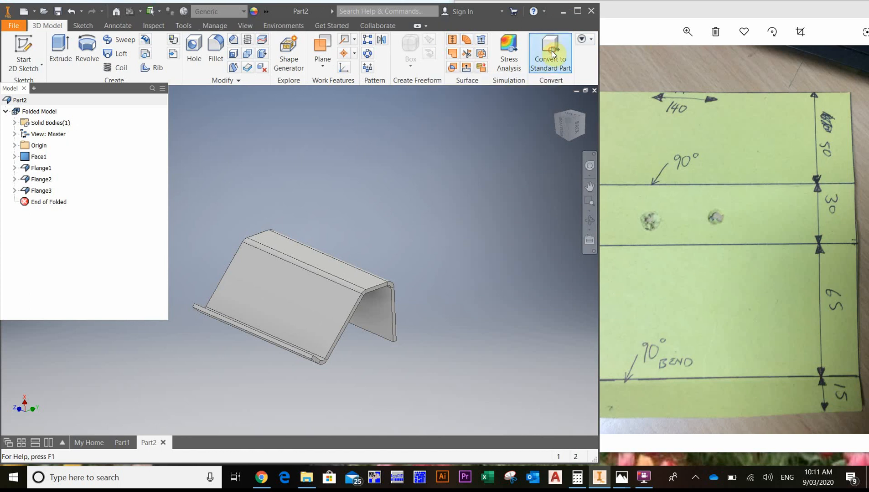
Sketch a circle about 10 mm in diameter on the outer face of the 30 mm flange, near one end.
{"action": "left_click", "coordinate": [317, 266]}
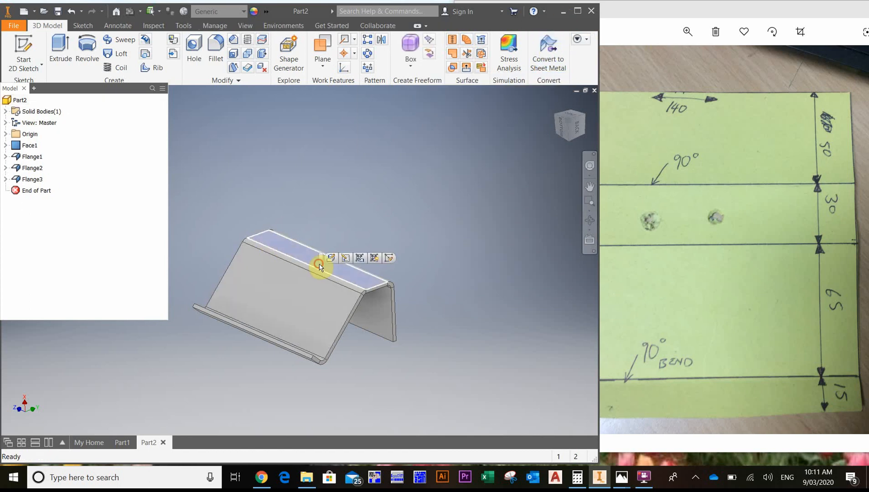
{"action": "left_click", "coordinate": [386, 259]}
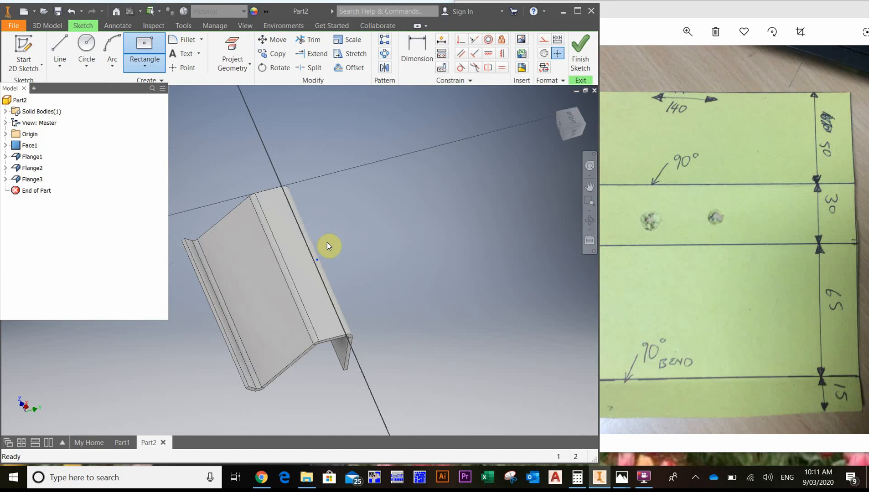
{"action": "left_click", "coordinate": [91, 57]}
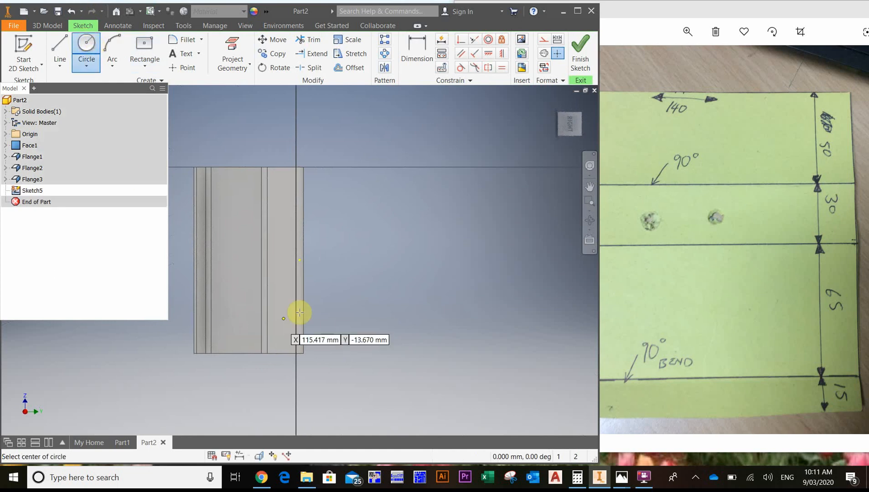
{"action": "left_click", "coordinate": [282, 325]}
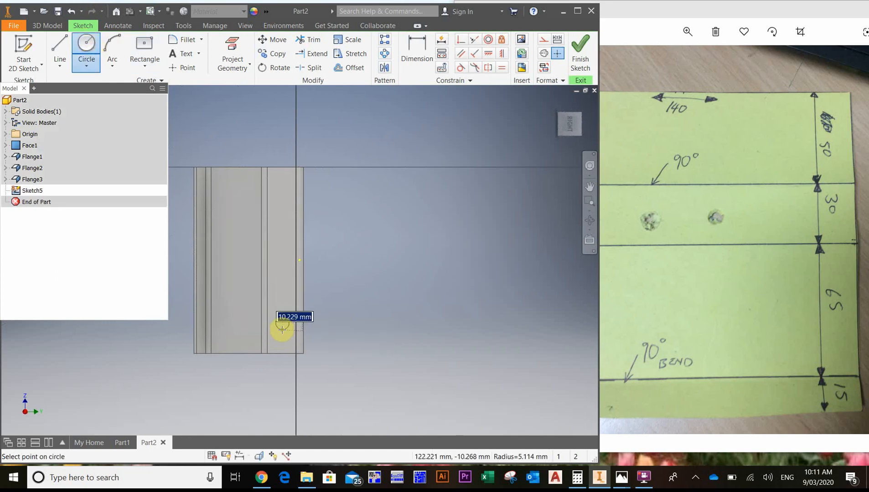
{"action": "left_click", "coordinate": [281, 329]}
{"action": "left_click", "coordinate": [584, 54]}
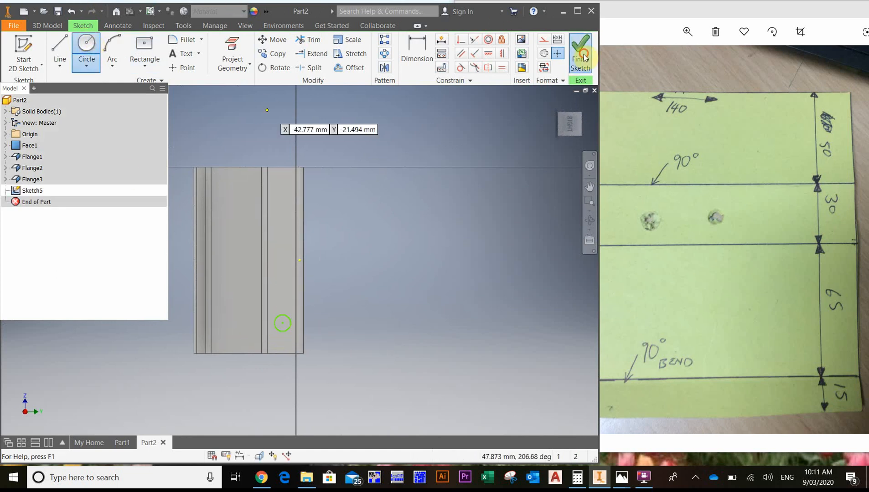
Cut the circle through the 30 mm flange with a 10 mm deep extrusion into the material.
{"action": "left_click", "coordinate": [59, 51]}
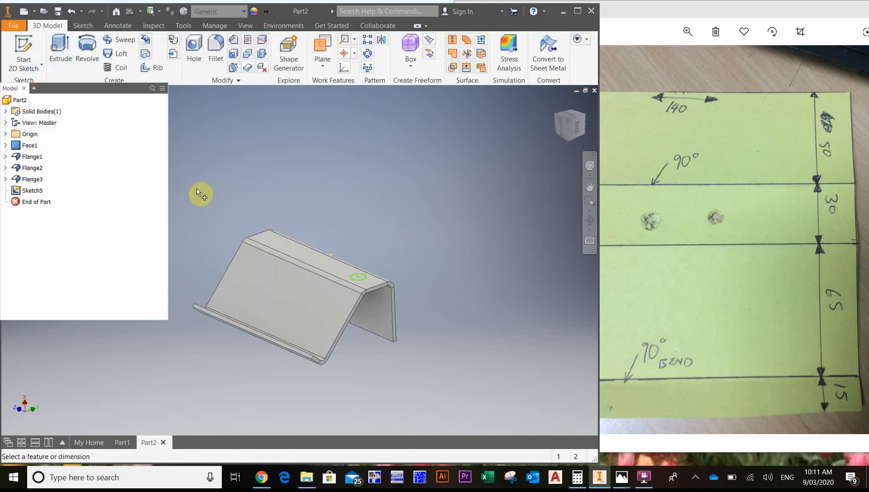
{"action": "left_click", "coordinate": [742, 412]}
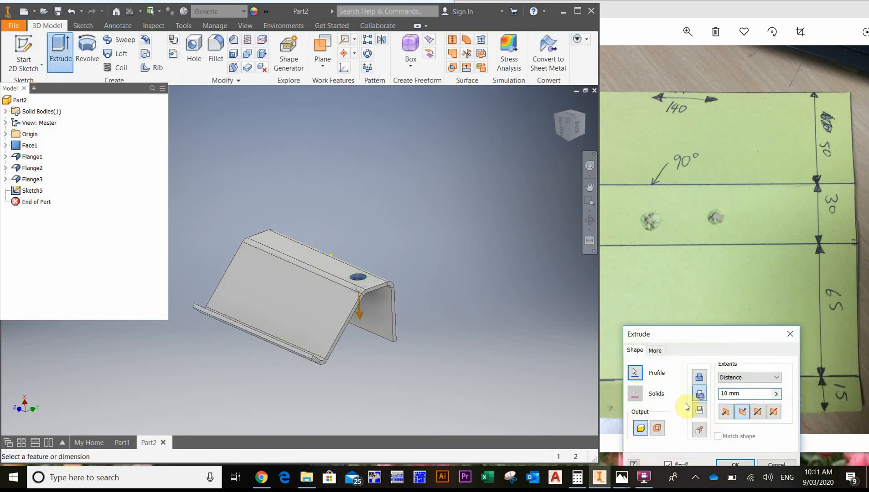
{"action": "left_click", "coordinate": [734, 463]}
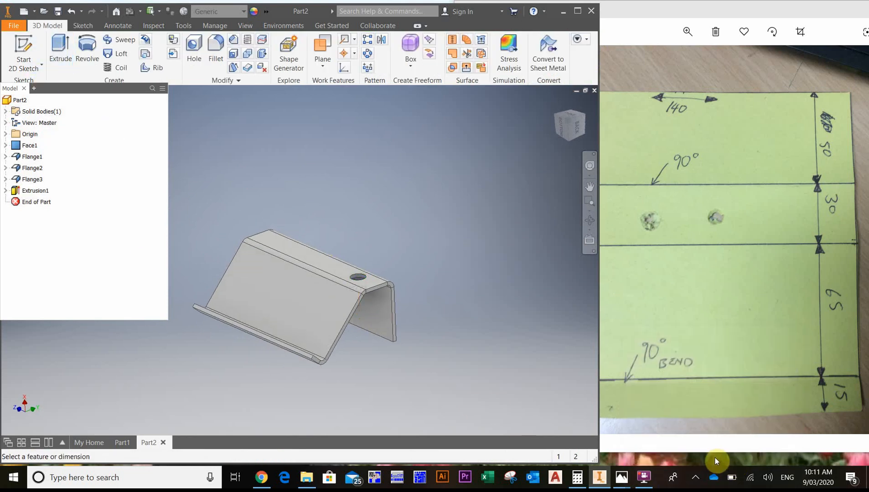
Pattern the hole into a single row of four along the long edge of the 30 mm flange.
{"action": "left_click", "coordinate": [367, 41]}
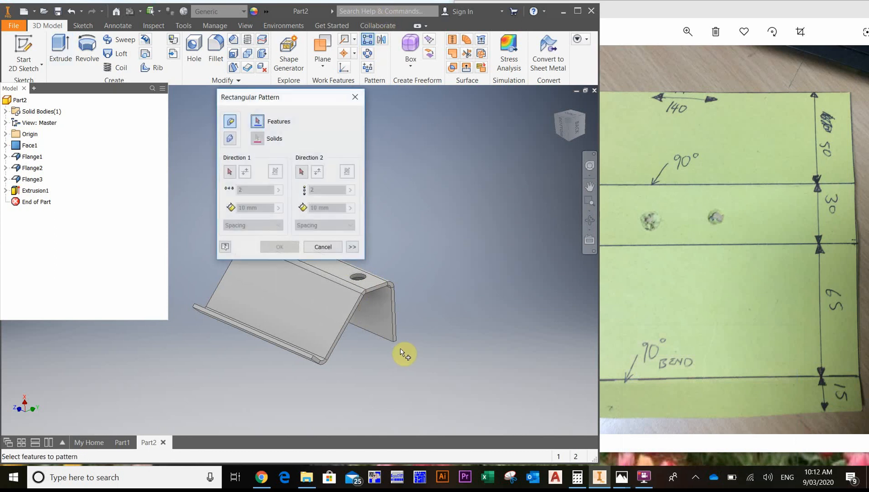
{"action": "left_click", "coordinate": [355, 277]}
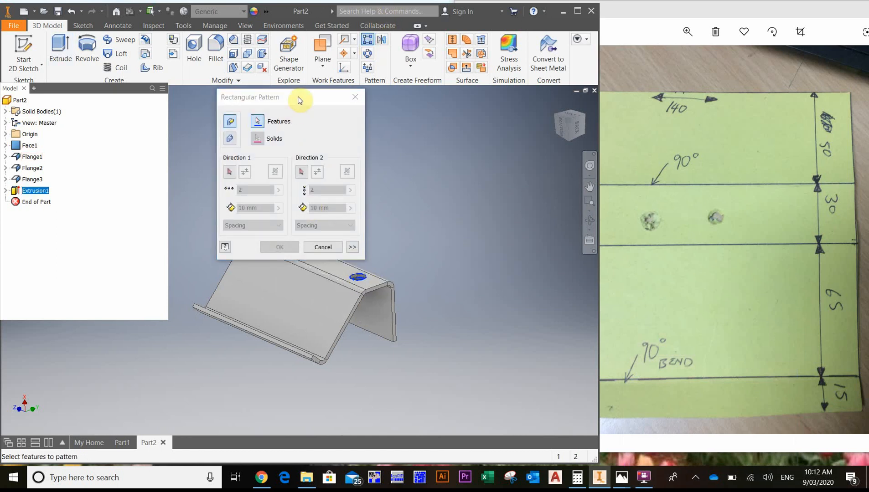
{"action": "left_click_drag", "start_coordinate": [299, 100], "coordinate": [207, 92]}
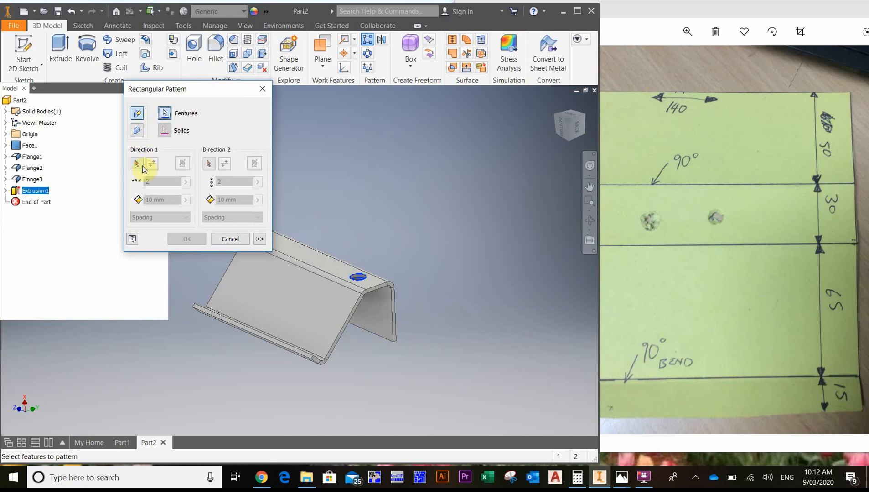
{"action": "left_click", "coordinate": [338, 259]}
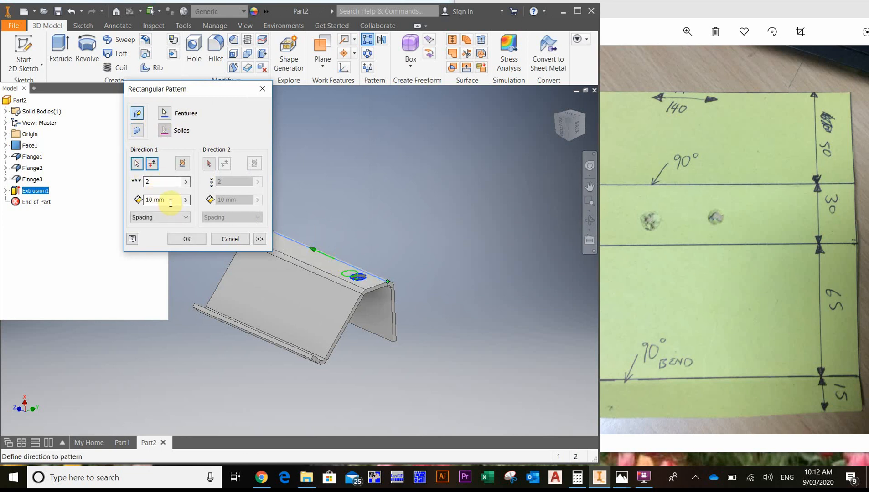
{"action": "left_click_drag", "start_coordinate": [170, 203], "coordinate": [132, 203]}
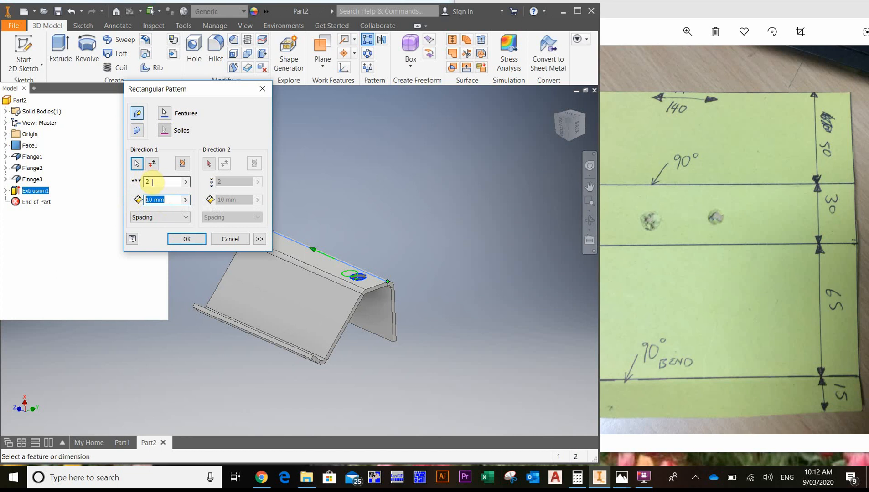
{"action": "left_click", "coordinate": [183, 240]}
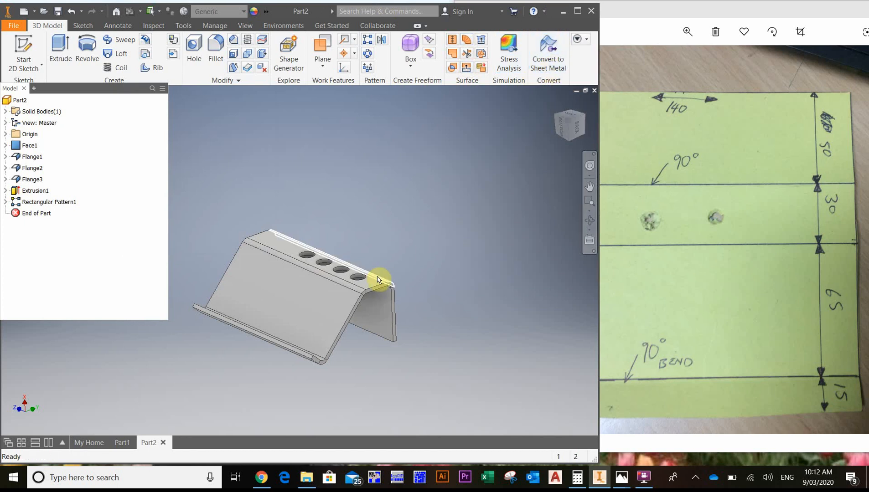
Convert the part to sheet metal and back to a standard part.
{"action": "left_click", "coordinate": [549, 52]}
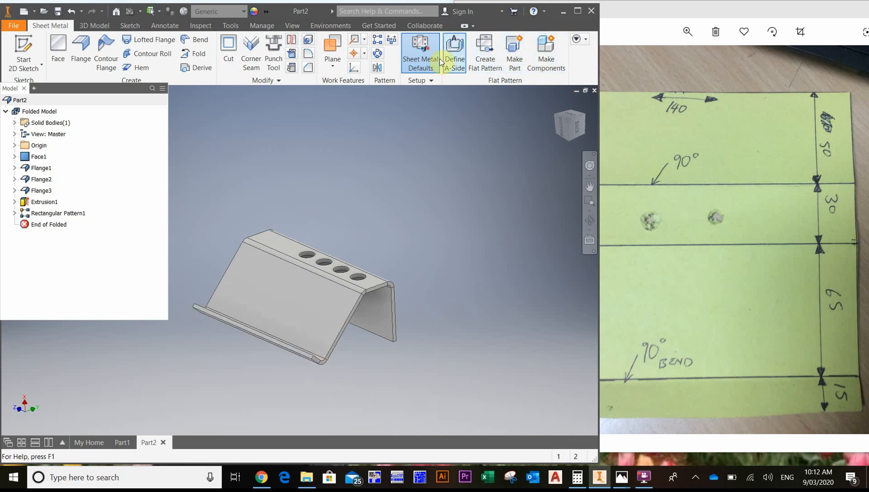
{"action": "left_click", "coordinate": [83, 26]}
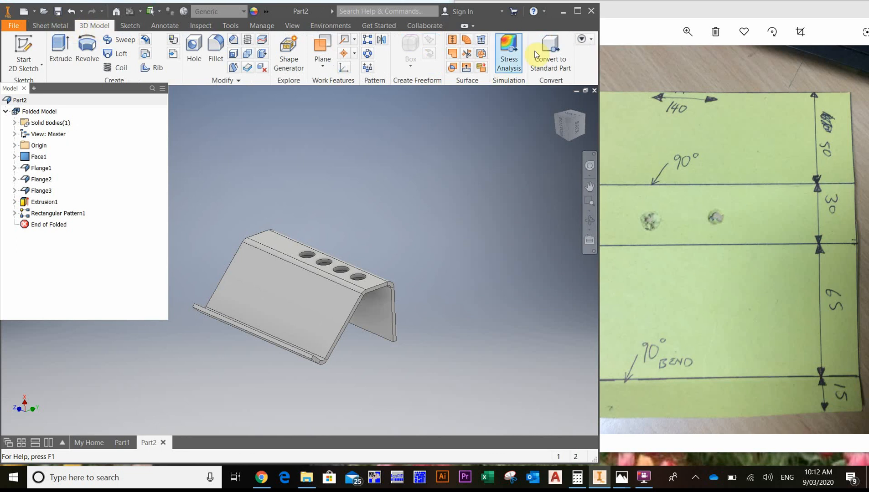
{"action": "left_click", "coordinate": [534, 71]}
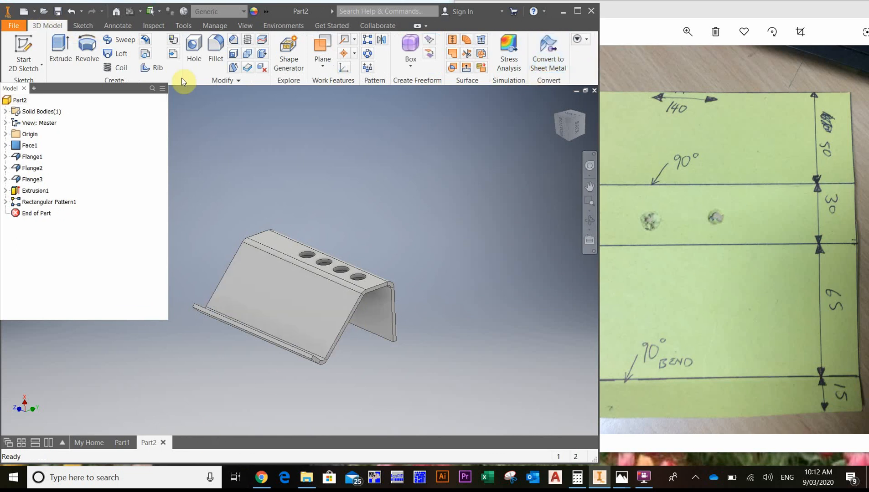
Fillet one corner edge at the end of the 15 mm lip with a 3 mm radius.
{"action": "left_click", "coordinate": [216, 58]}
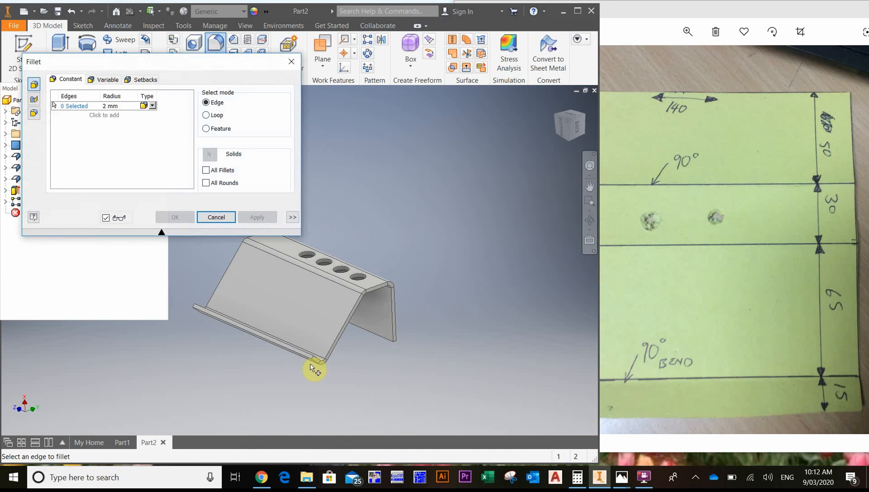
{"action": "scroll", "coordinate": [312, 365], "scroll_direction": "down", "scroll_amount": 3}
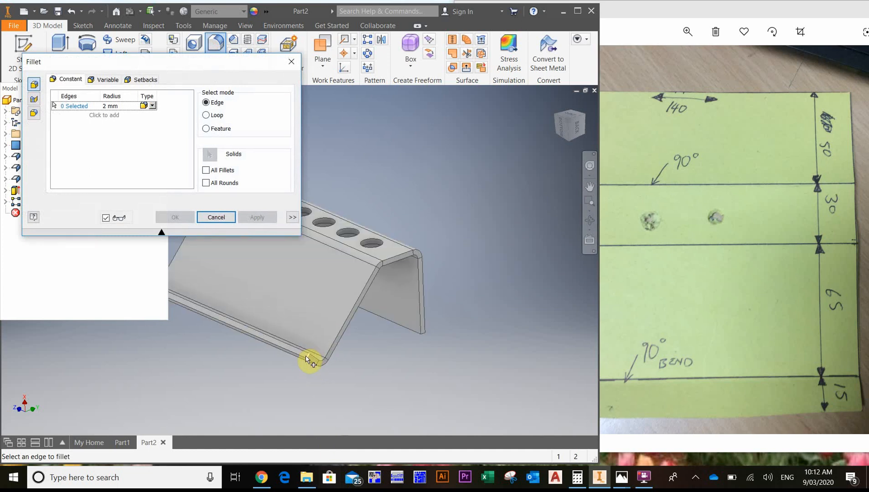
{"action": "left_click", "coordinate": [310, 359]}
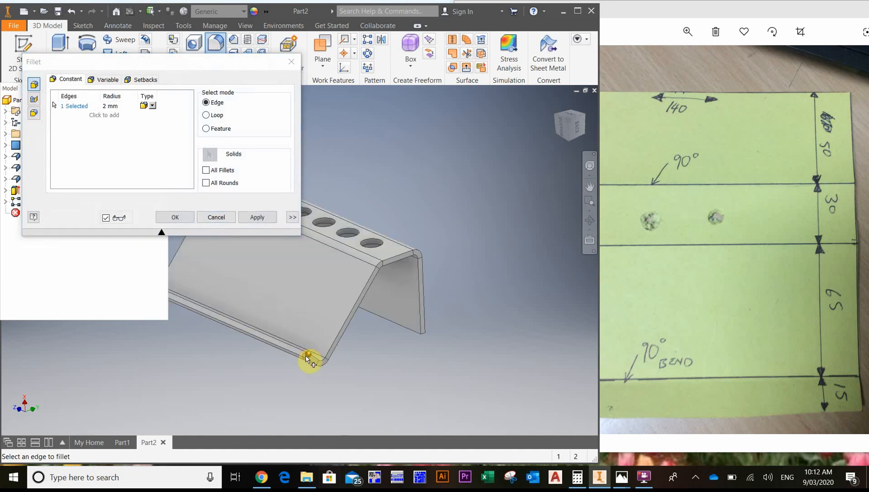
{"action": "left_click", "coordinate": [110, 106]}
{"action": "type", "text": "3"}
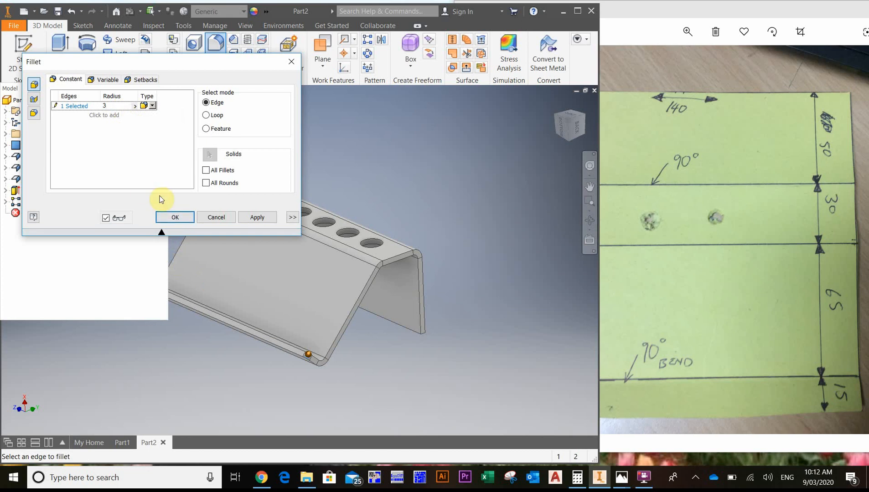
{"action": "left_click", "coordinate": [174, 217]}
{"action": "middle_click_drag", "start_coordinate": [289, 380], "coordinate": [310, 379], "text": "shift"}
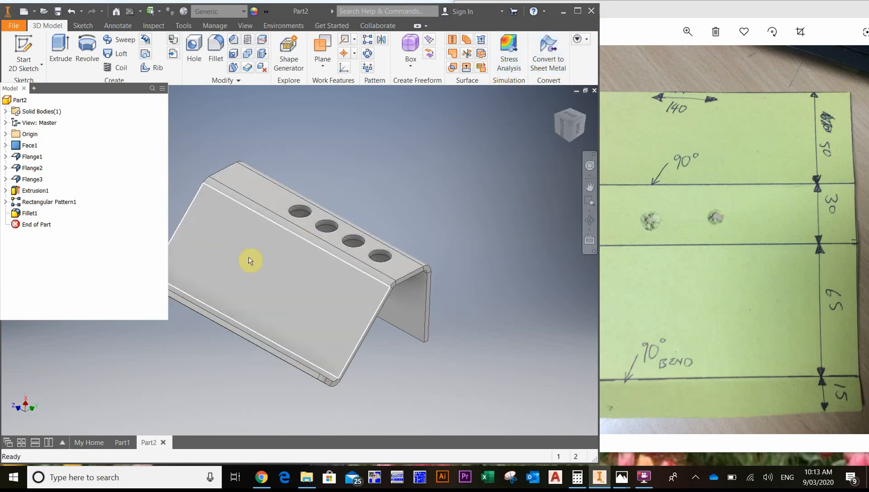
Convert the part to sheet metal and create its flat pattern, picking the large sloping face as the A-side.
{"action": "left_click", "coordinate": [549, 59]}
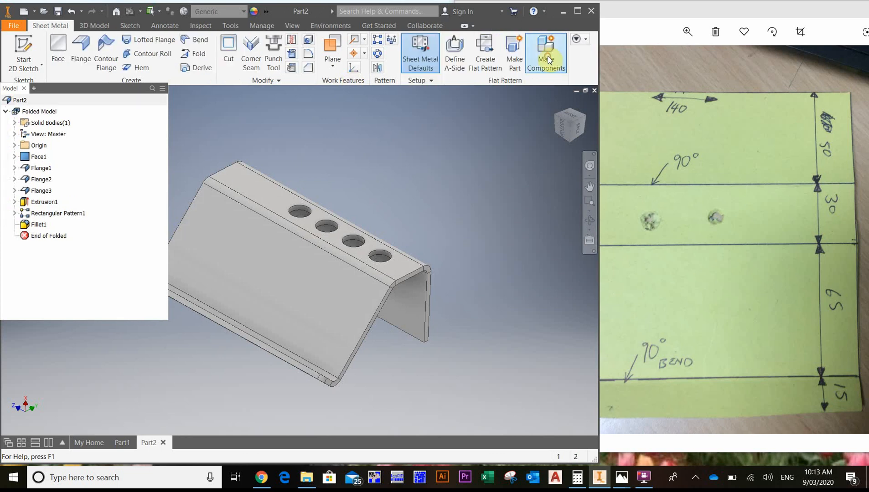
{"action": "left_click", "coordinate": [455, 41]}
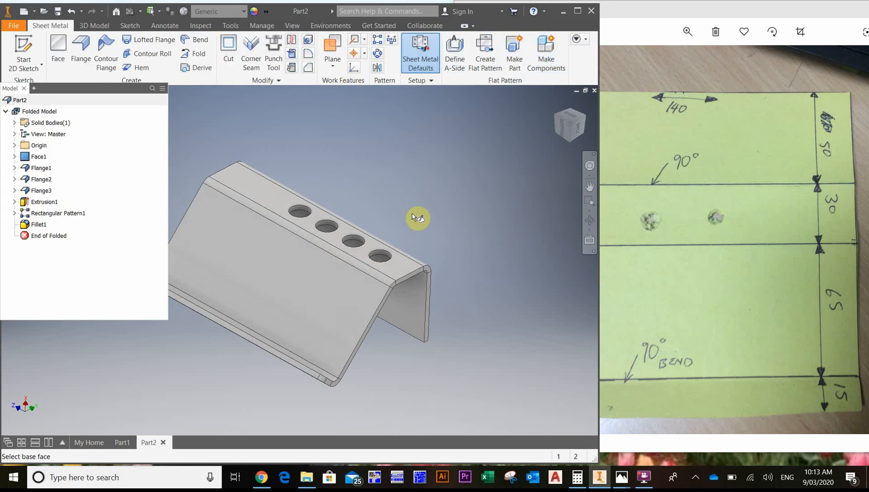
{"action": "left_click", "coordinate": [337, 311]}
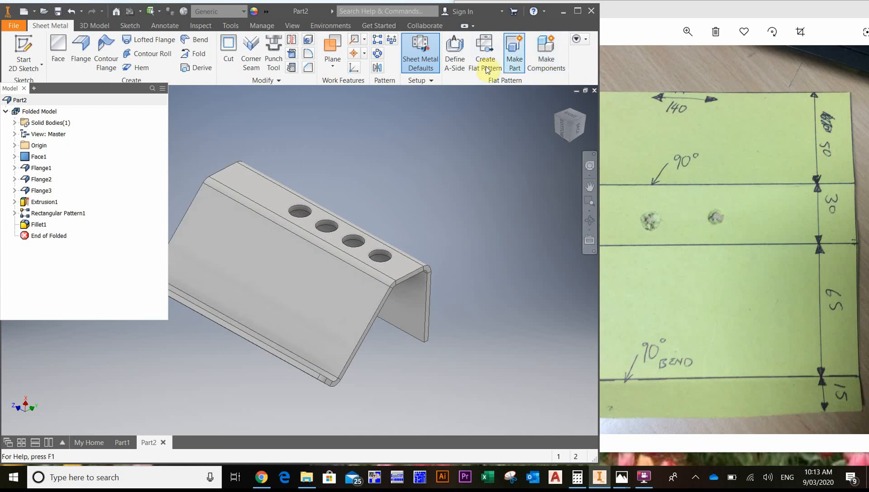
{"action": "left_click", "coordinate": [485, 49]}
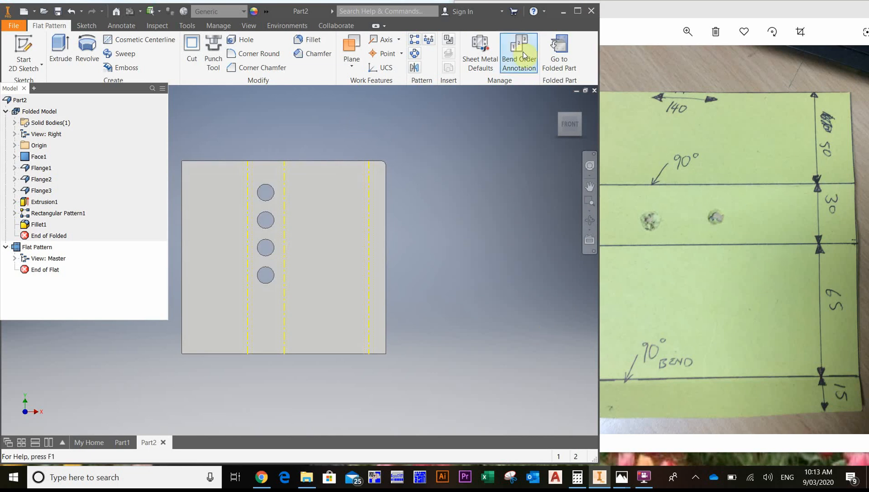
Return to the folded part and switch back to the flat pattern to compare the two states.
{"action": "left_click", "coordinate": [556, 62]}
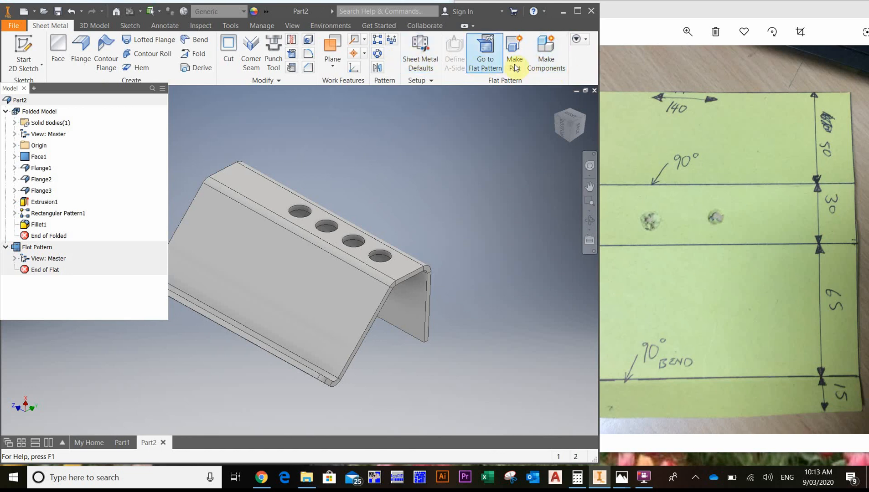
{"action": "left_click", "coordinate": [489, 66]}
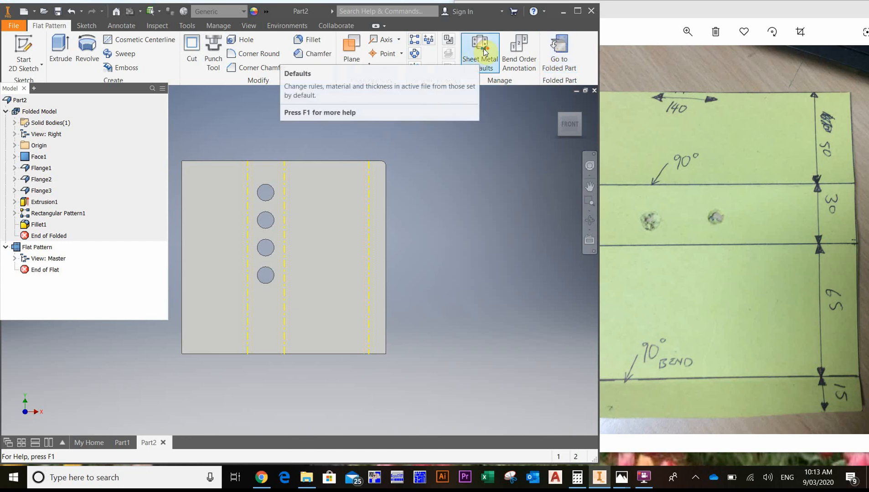
{"action": "left_click", "coordinate": [474, 67]}
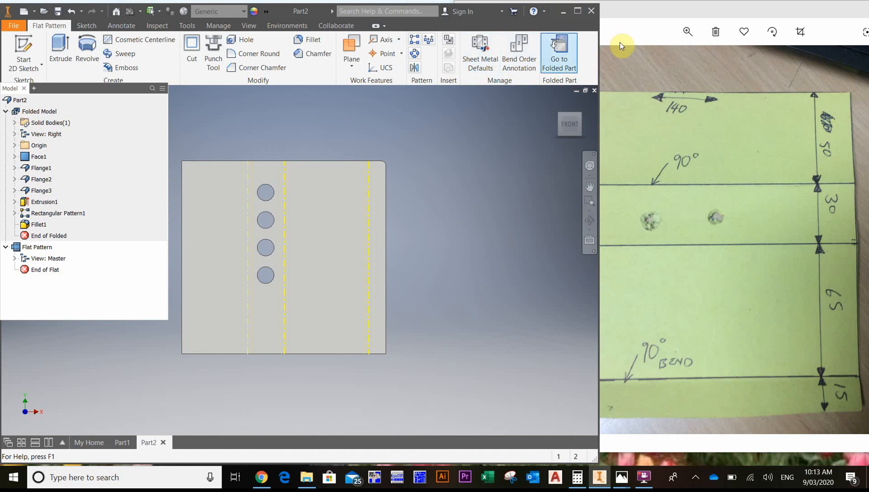
Try to export the large face of the flat pattern as an AutoCAD DXF file.
{"action": "left_click", "coordinate": [336, 297]}
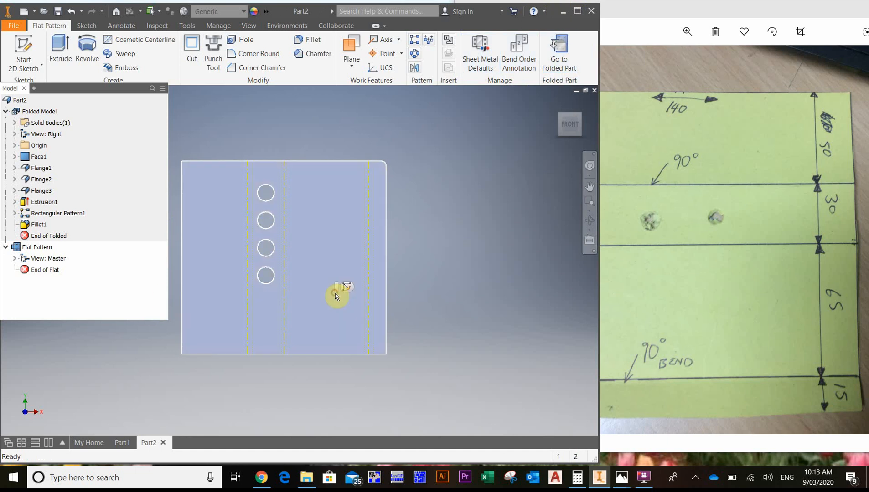
{"action": "right_click", "coordinate": [318, 202]}
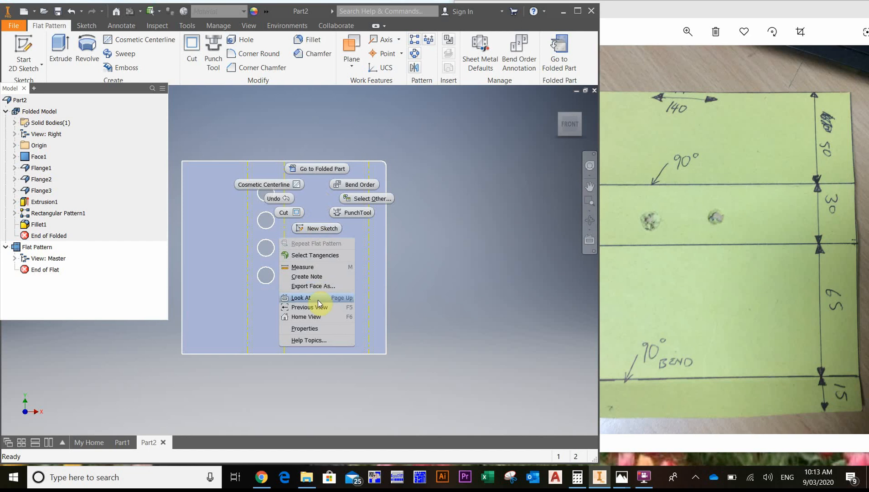
{"action": "left_click", "coordinate": [321, 287]}
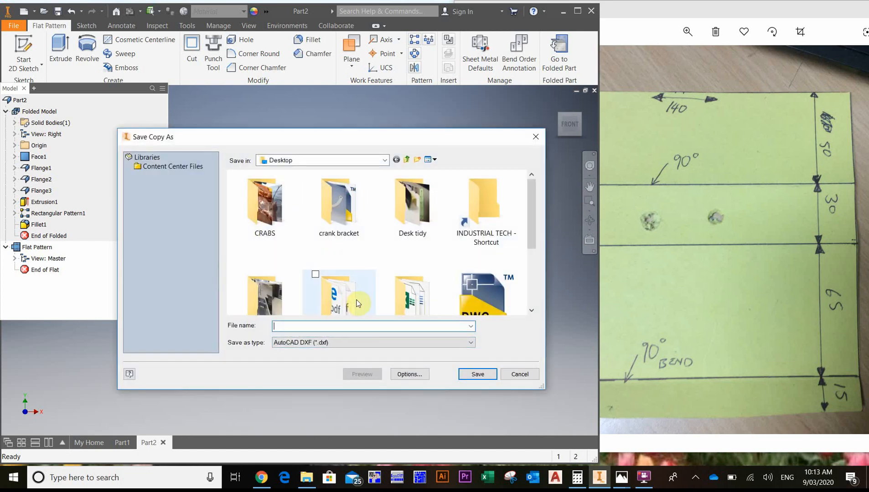
{"action": "scroll", "coordinate": [359, 300], "scroll_direction": "down", "scroll_amount": 1}
{"action": "scroll", "coordinate": [358, 299], "scroll_direction": "up", "scroll_amount": 1}
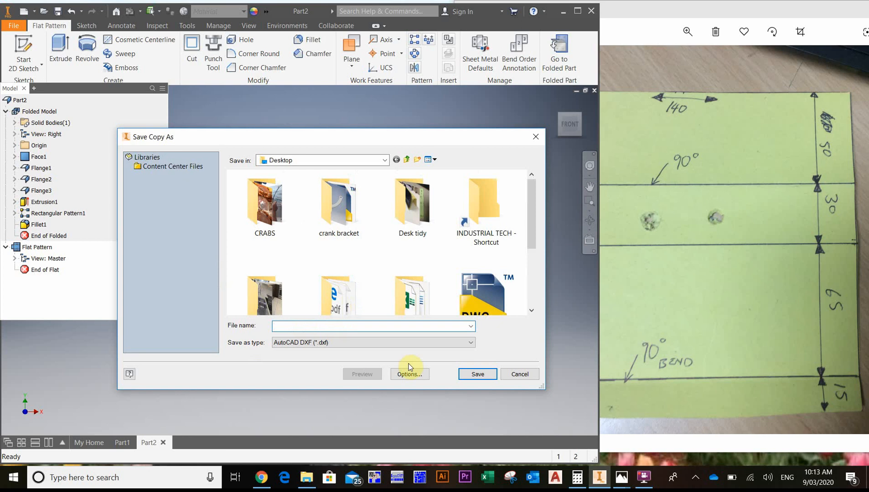
{"action": "left_click", "coordinate": [523, 380]}
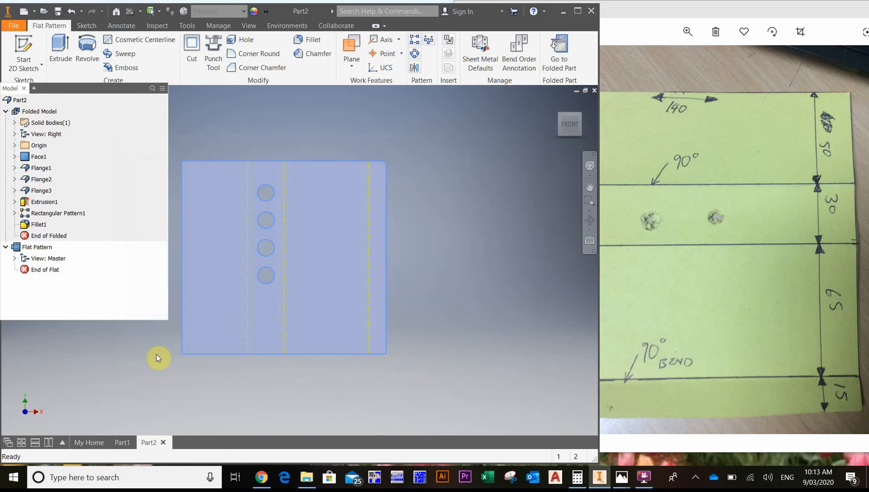
{"action": "middle_click_drag", "start_coordinate": [159, 356], "coordinate": [206, 341]}
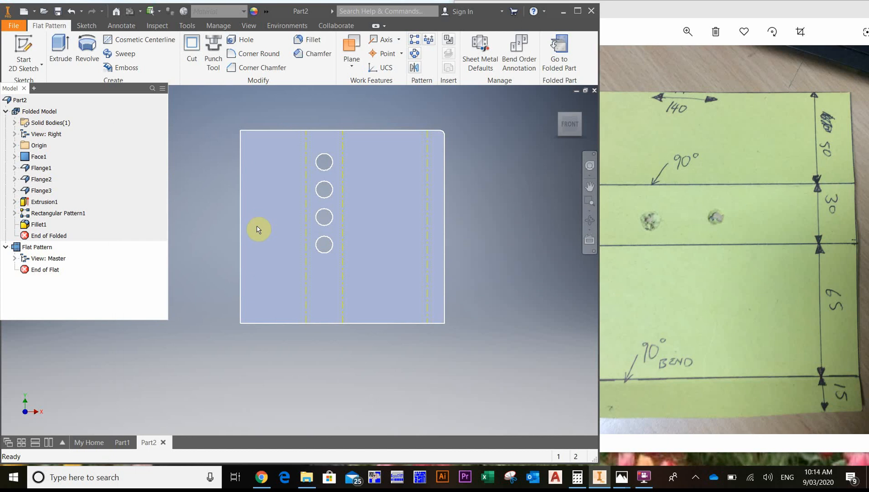
{"action": "left_click", "coordinate": [252, 189]}
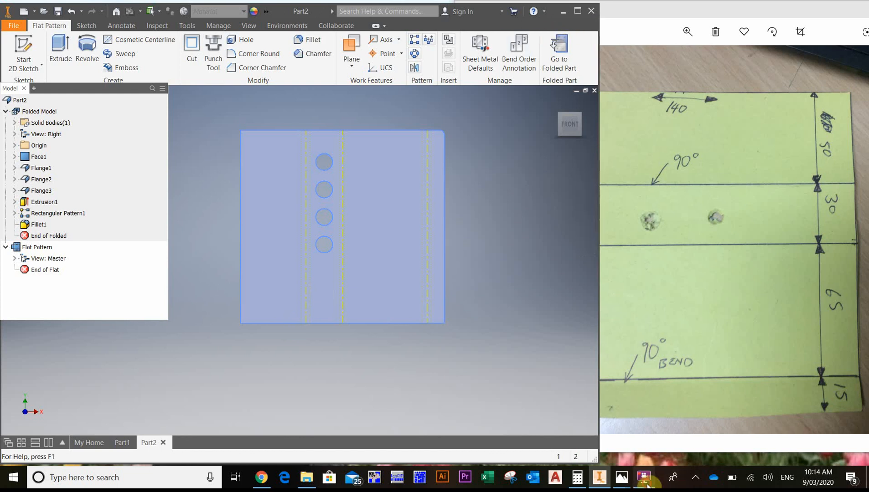
{"action": "mouse_move", "coordinate": [647, 483]}
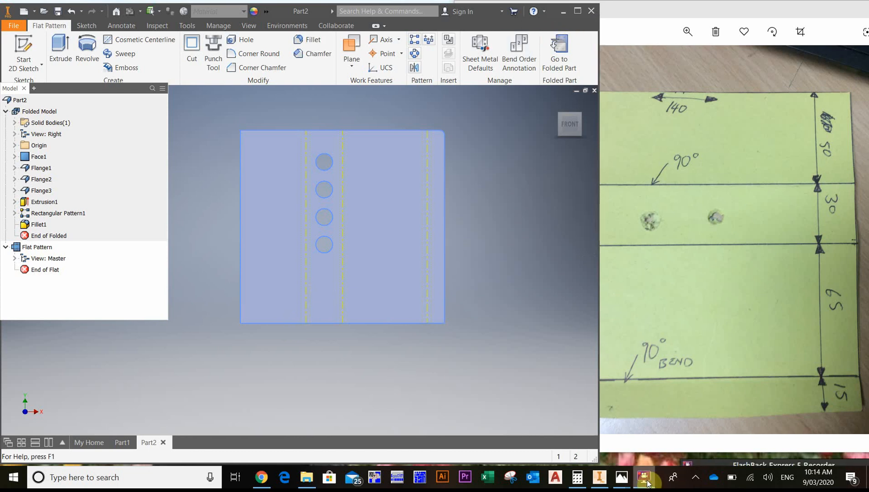
{"action": "left_click", "coordinate": [712, 463]}
{"action": "left_click", "coordinate": [718, 368]}
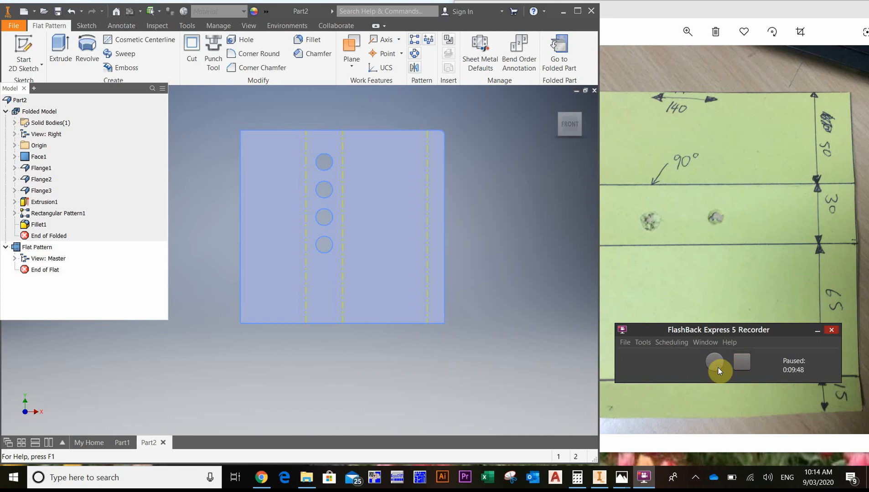
{"action": "left_click", "coordinate": [717, 366]}
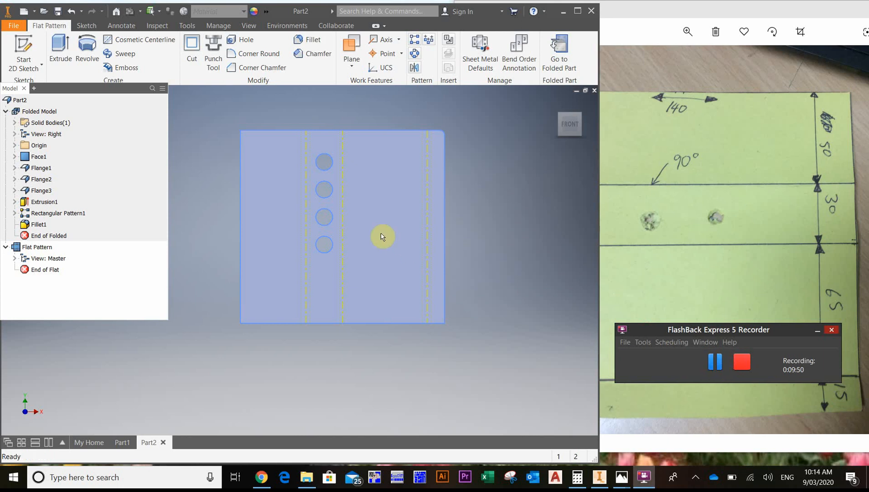